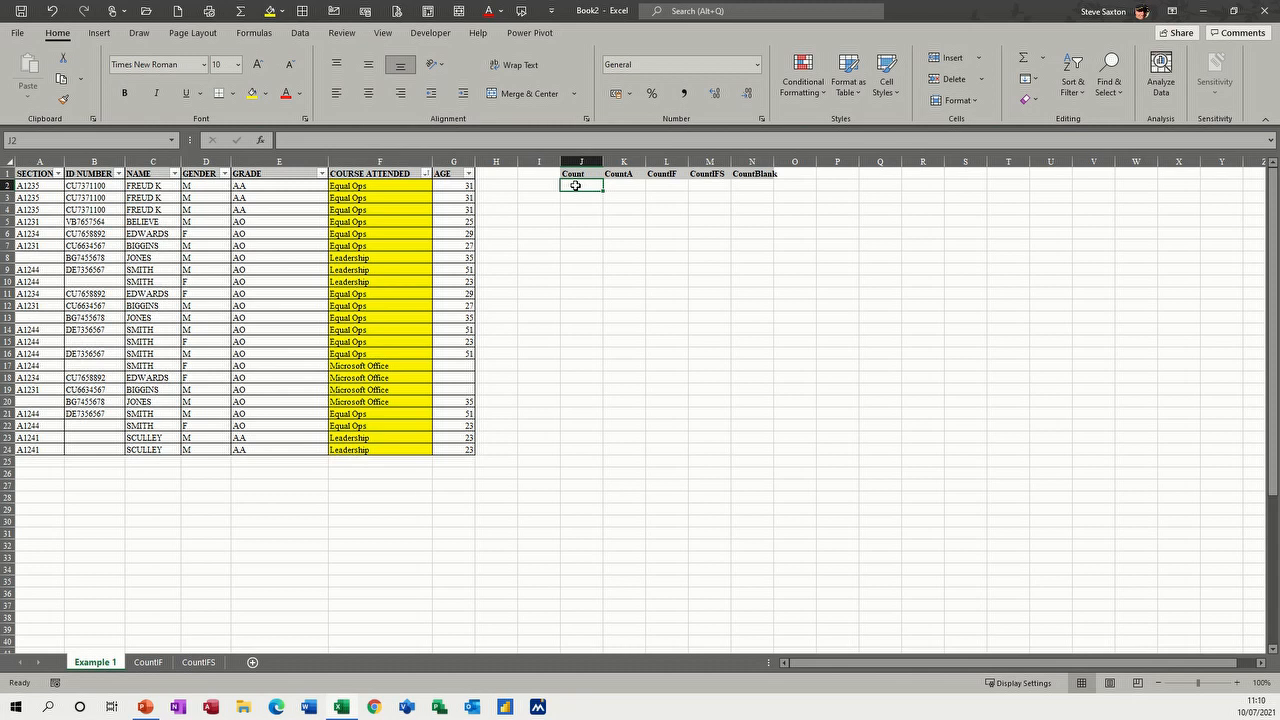
# Step: Enter a COUNT formula in J2 that covers the names in C2:C24
pyautogui.write('=')
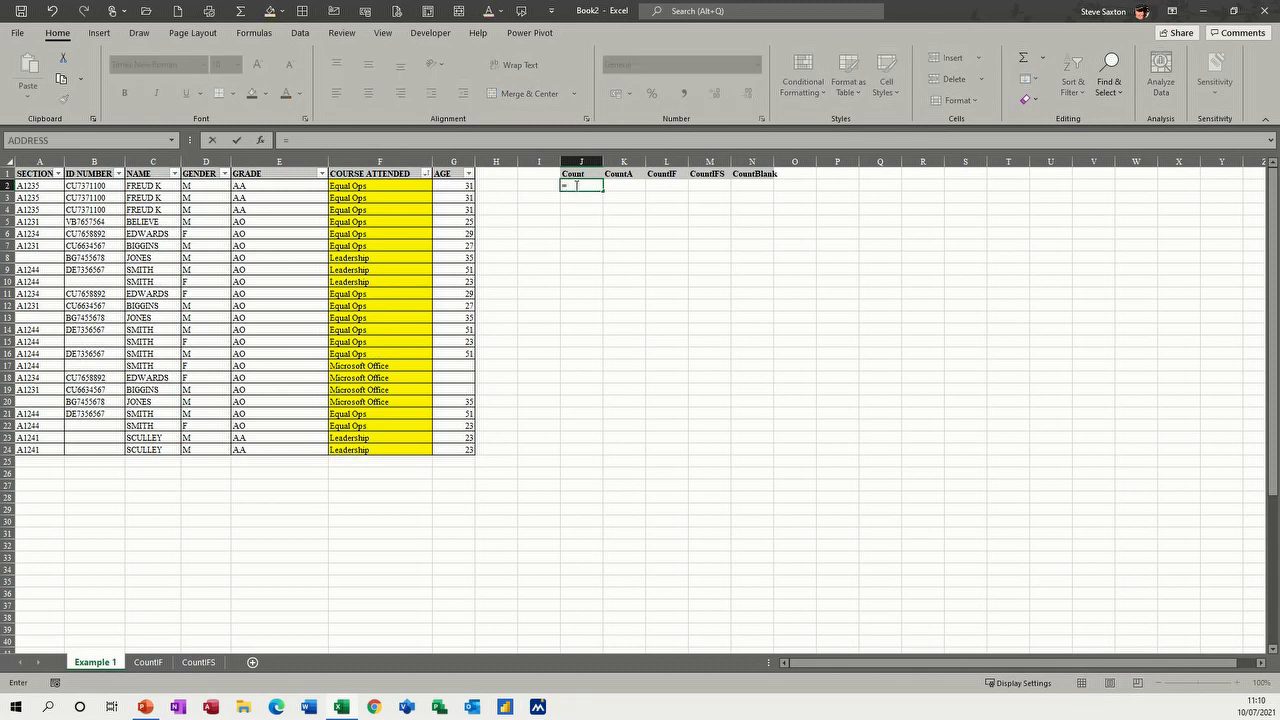
pyautogui.write('count(')
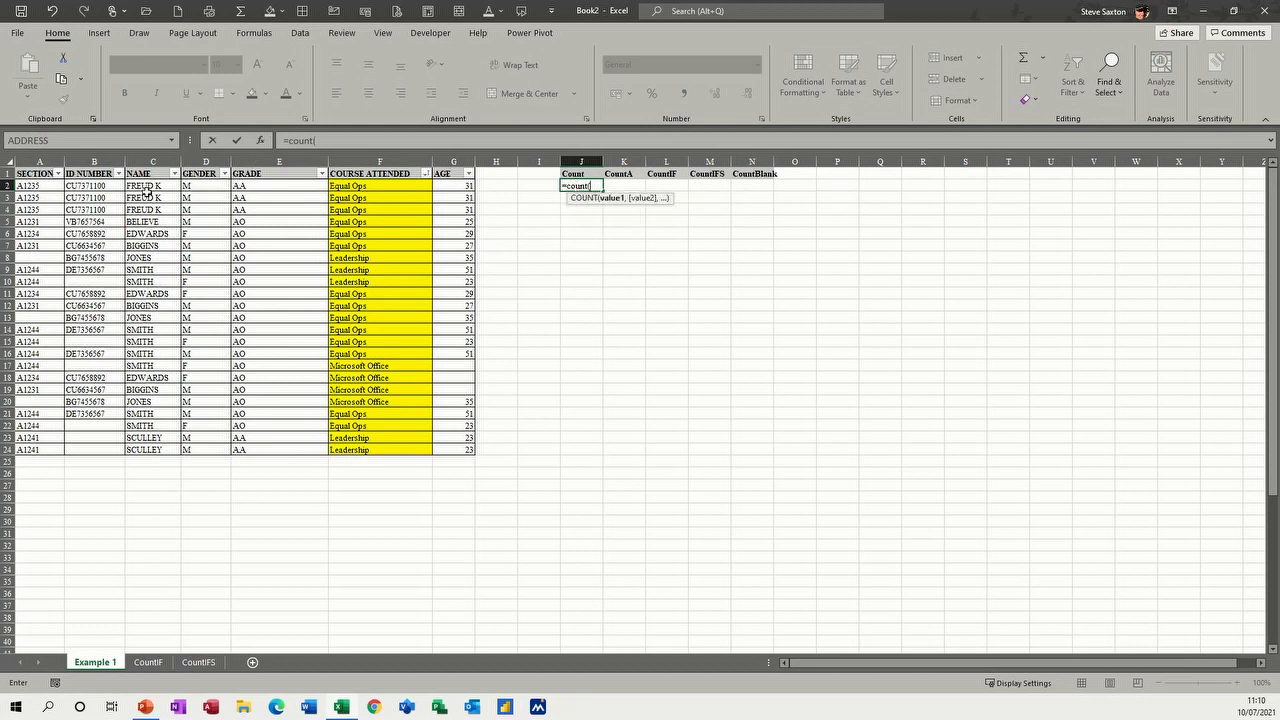
pyautogui.moveTo(148, 186); pyautogui.dragTo(158, 450)
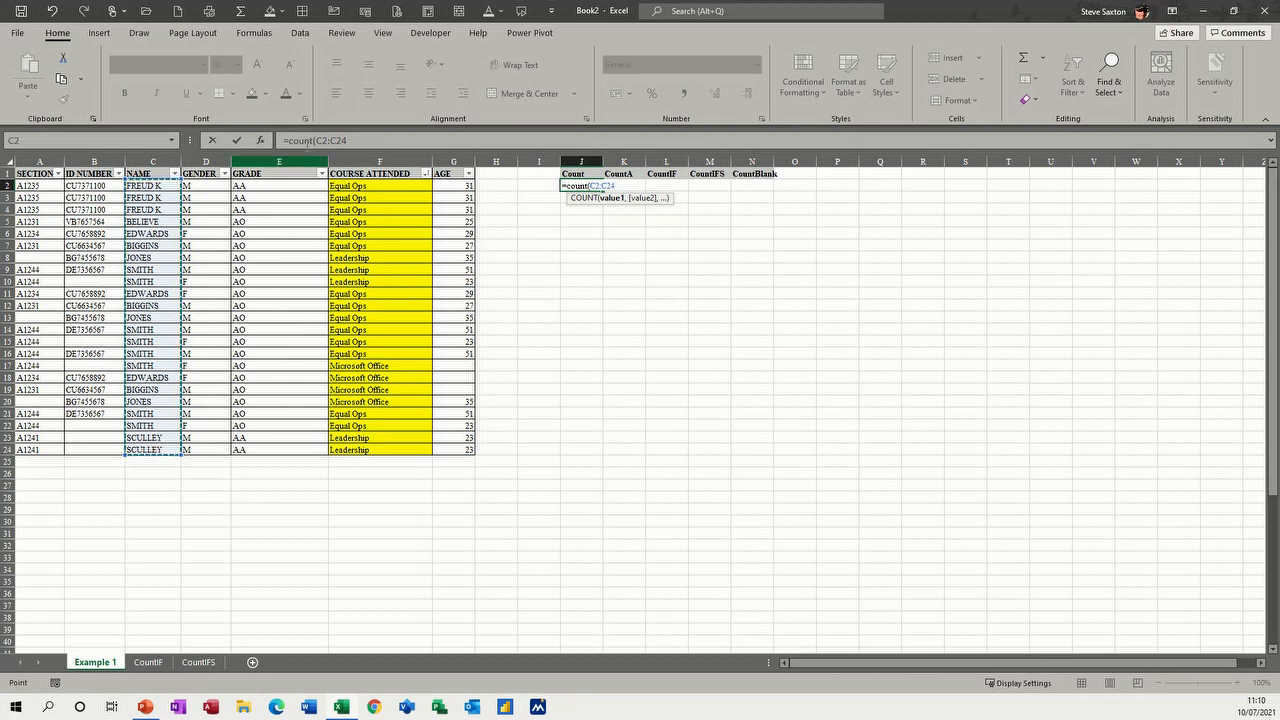
pyautogui.click(237, 144)
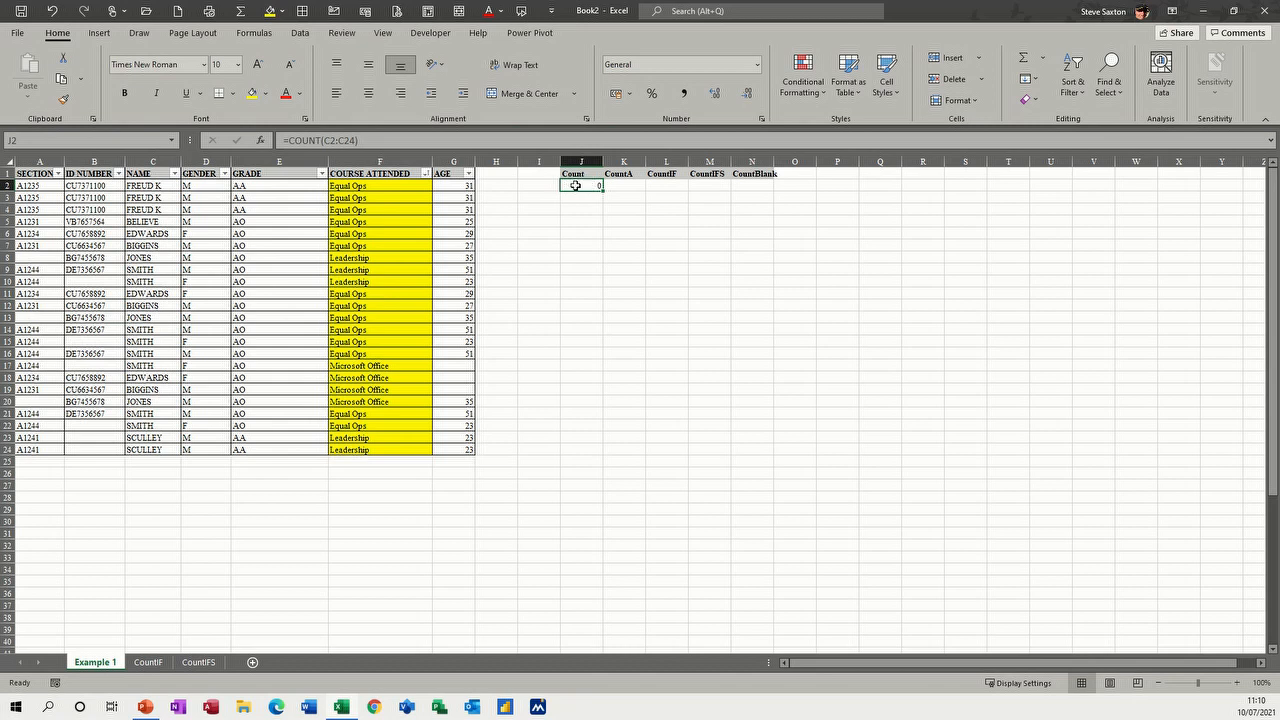
# Step: Change the range of the COUNT formula in J2 to G2:G24, and select the ages to compare their status bar count
pyautogui.click(1045, 59)
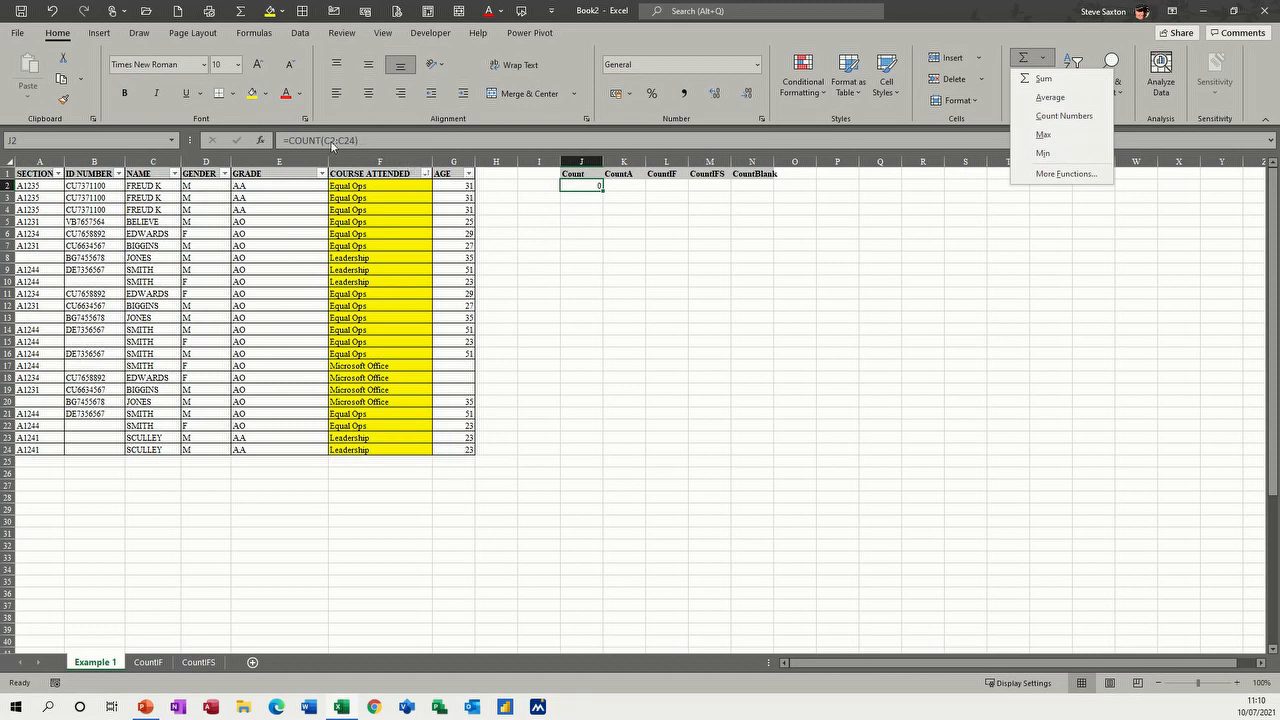
pyautogui.press('Escape')
pyautogui.moveTo(326, 140); pyautogui.dragTo(350, 140)
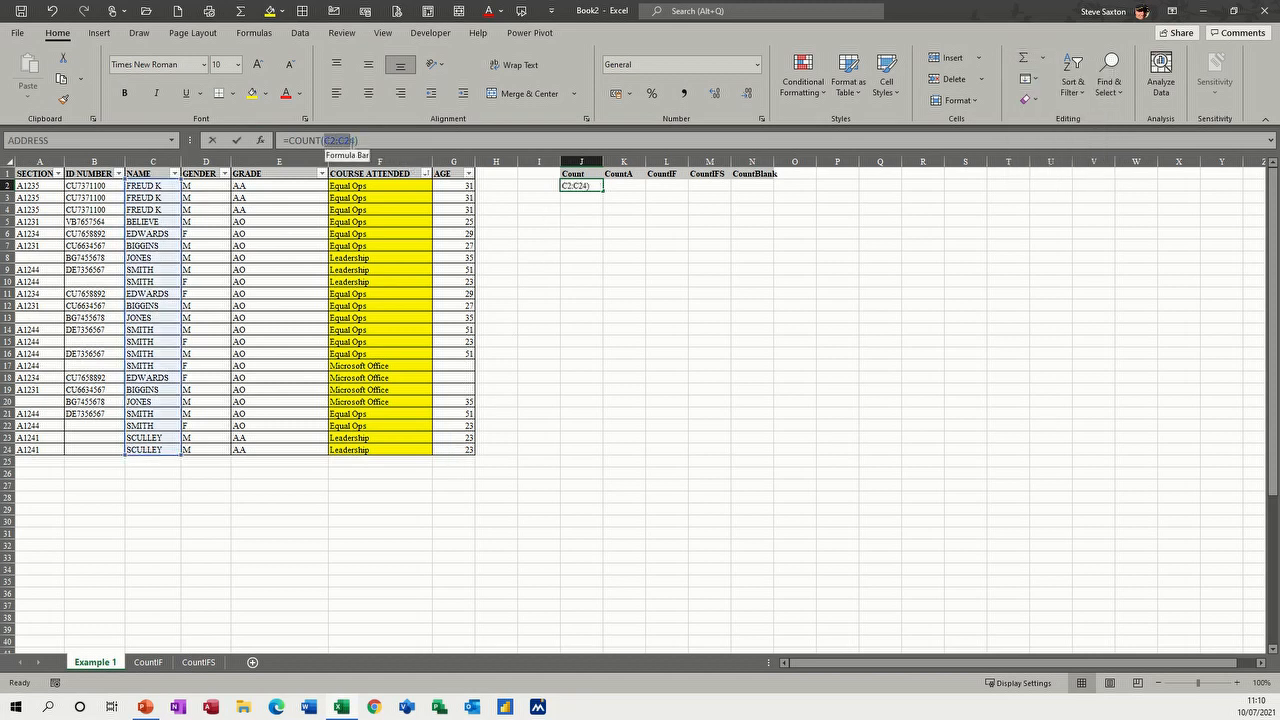
pyautogui.moveTo(444, 184); pyautogui.dragTo(469, 450)
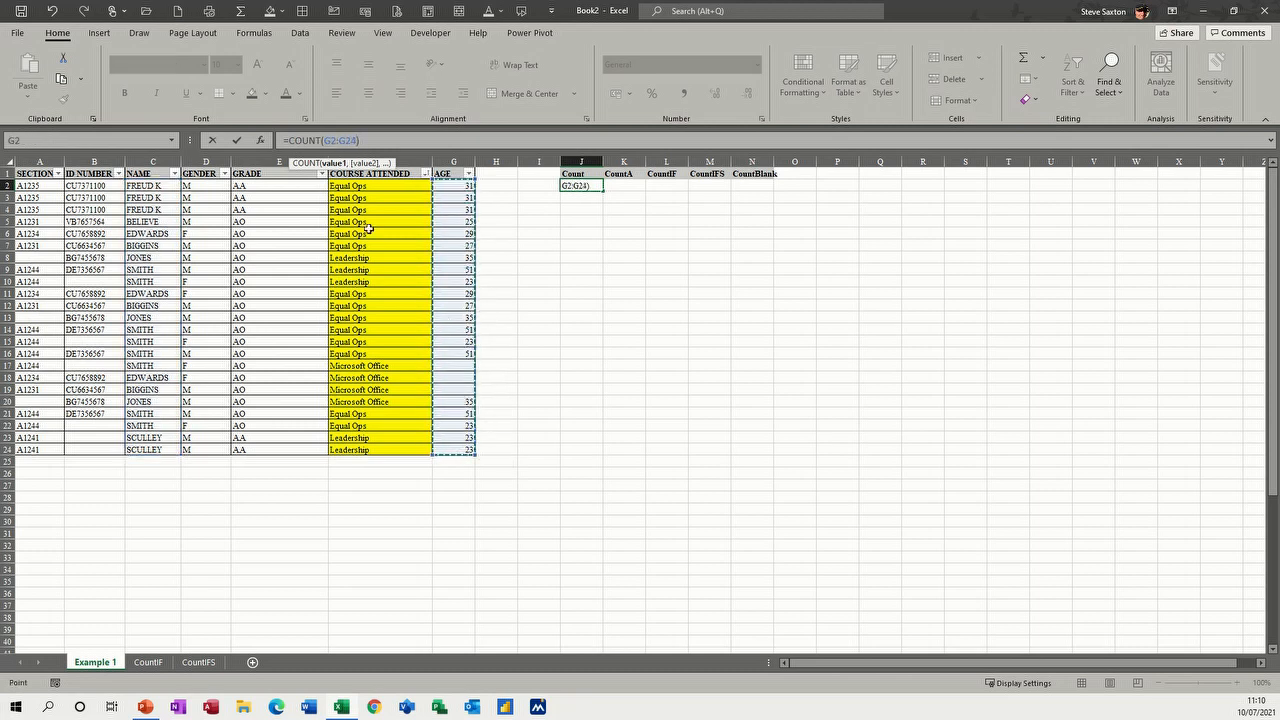
pyautogui.click(237, 140)
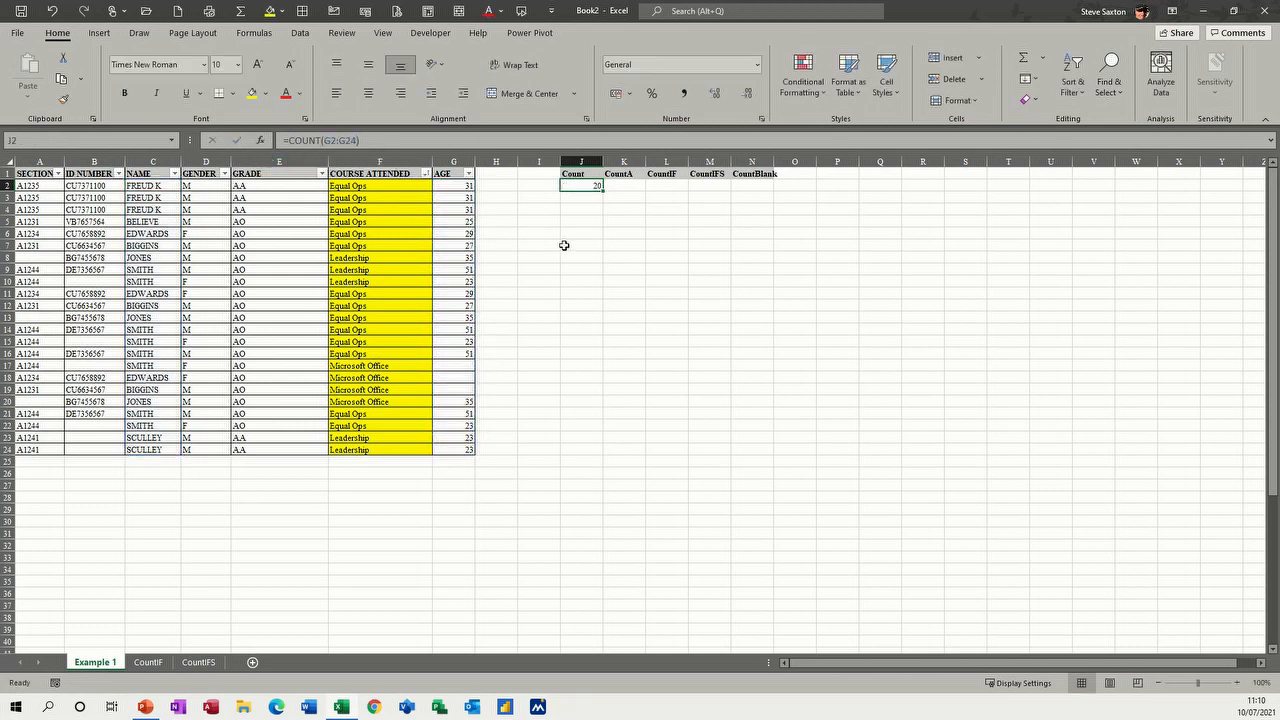
pyautogui.moveTo(462, 186); pyautogui.dragTo(470, 451)
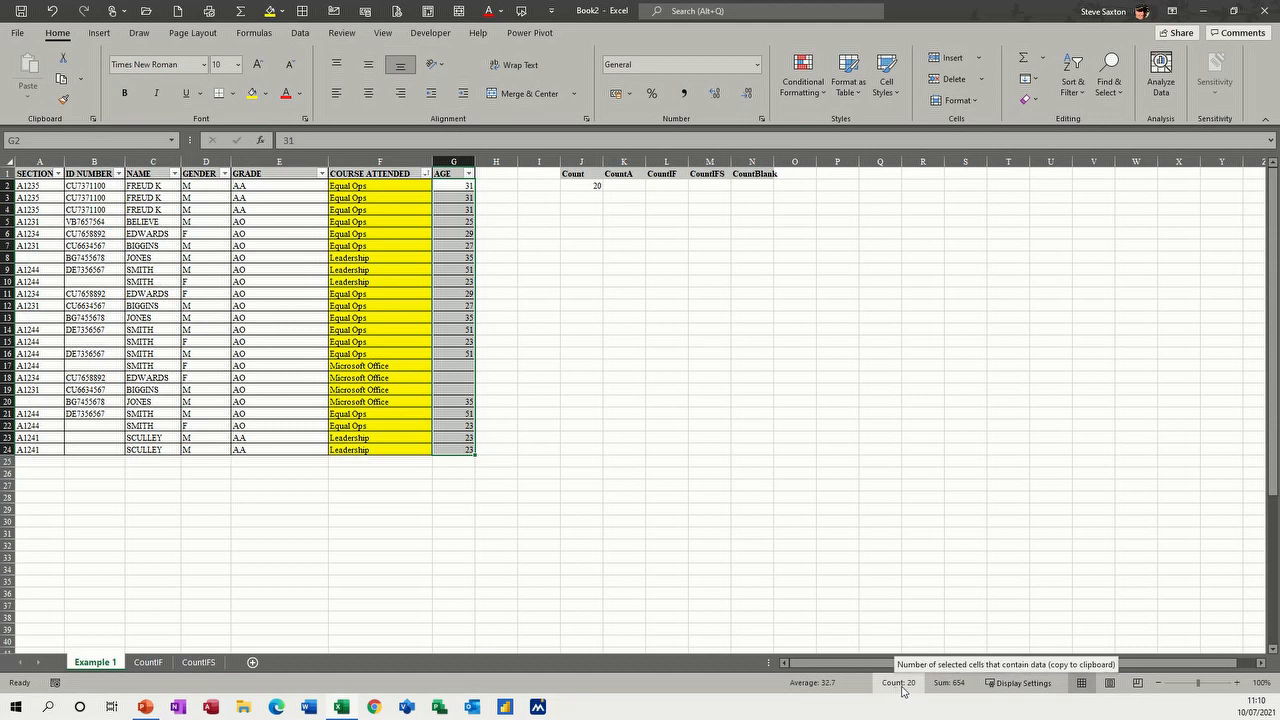
pyautogui.click(581, 188)
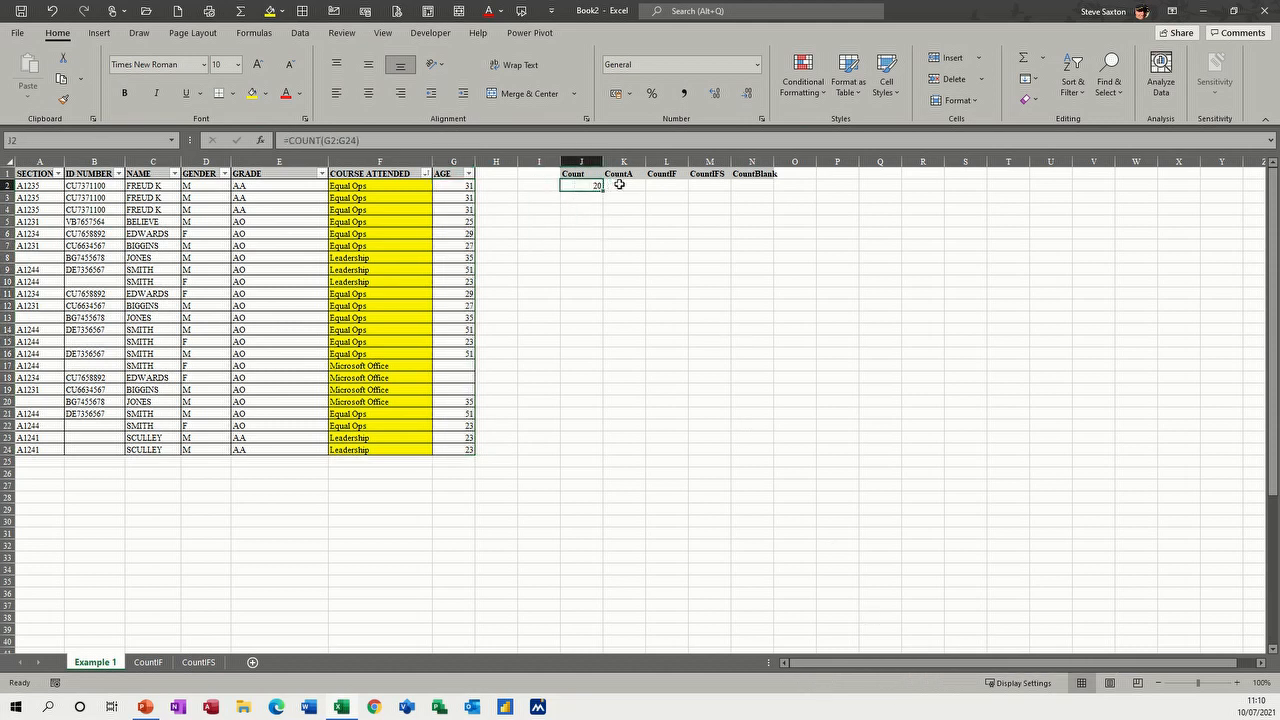
# Step: Enter a COUNTA formula over C2:C24 in K2, and select the names to compare their status bar count
pyautogui.click(619, 185)
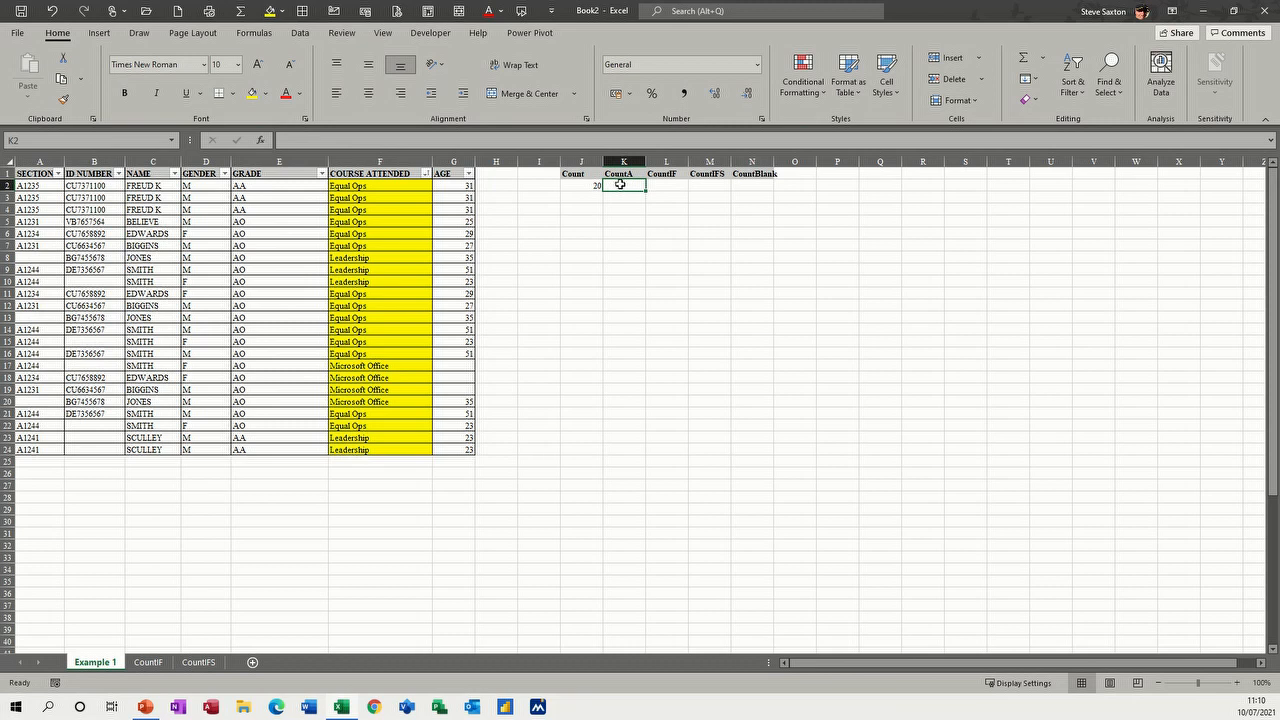
pyautogui.write('=')
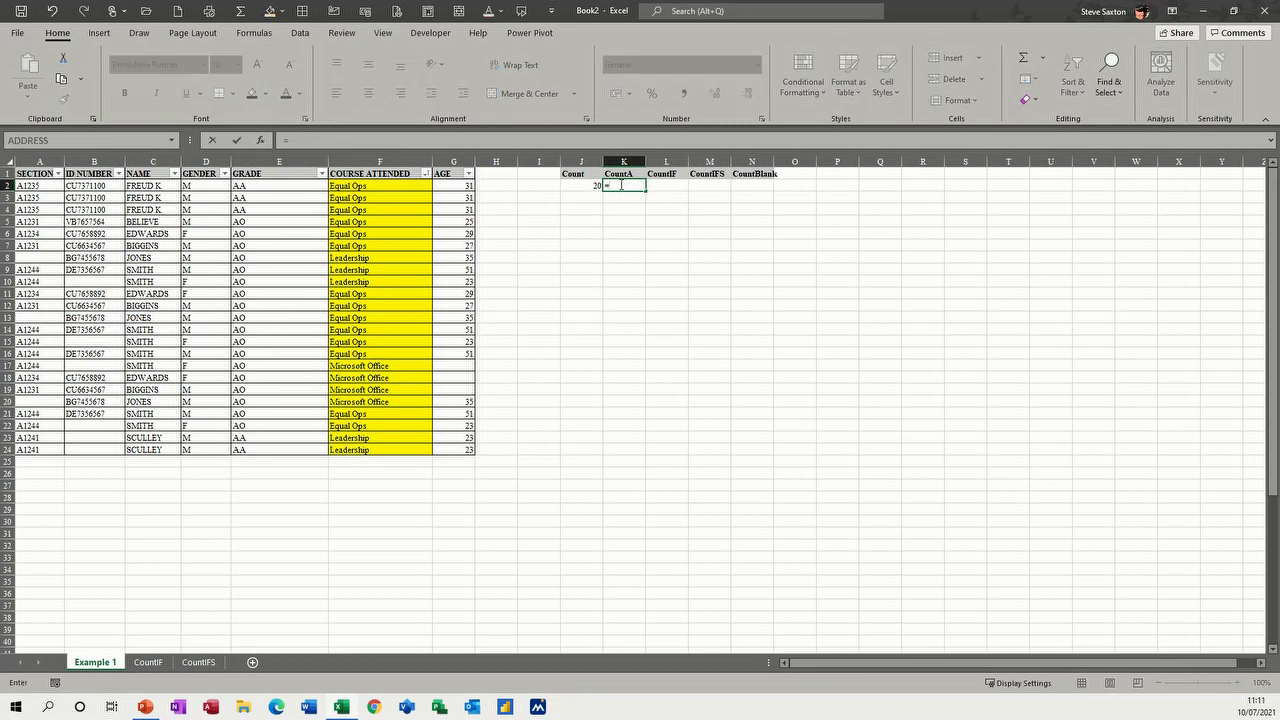
pyautogui.write('counta')
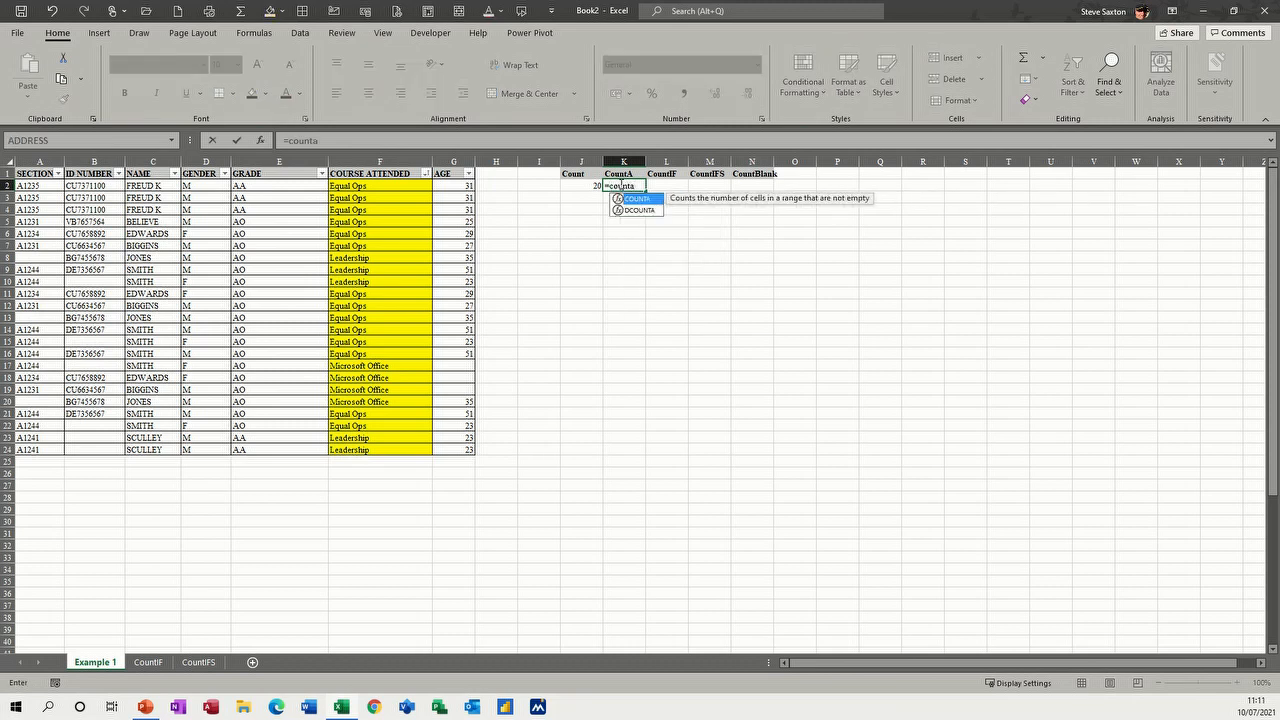
pyautogui.write('(')
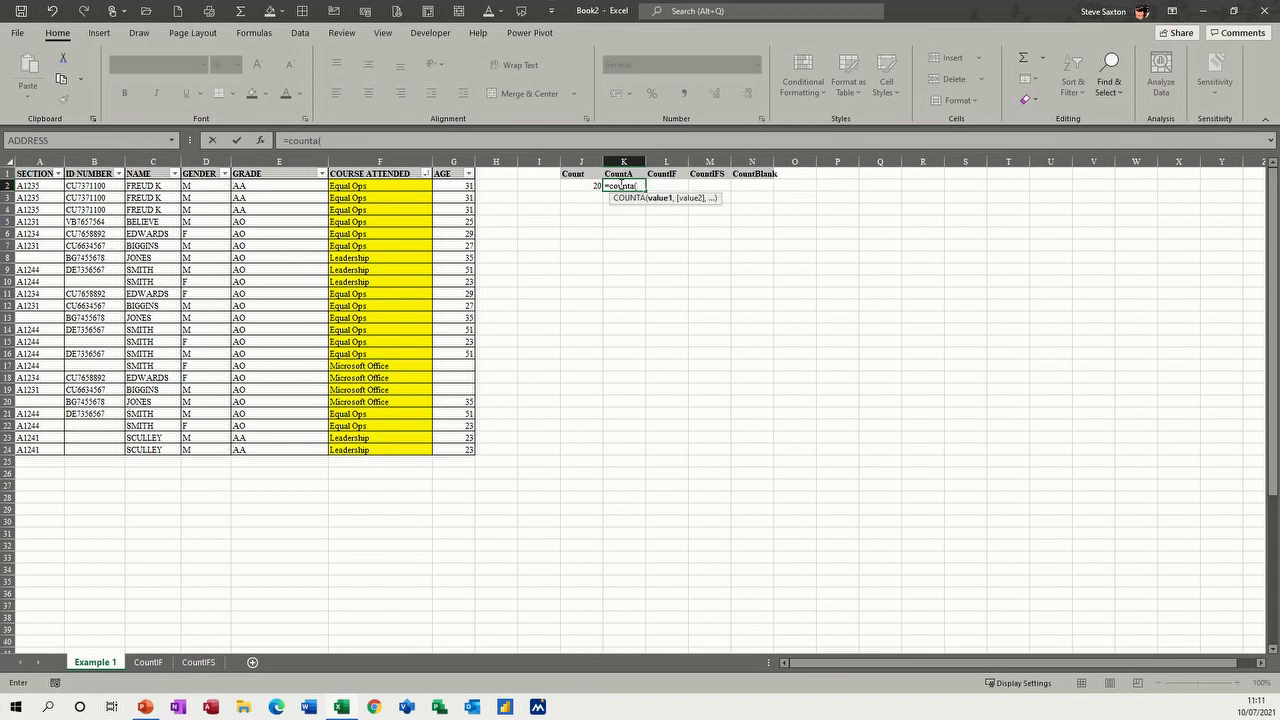
pyautogui.click(148, 187)
pyautogui.moveTo(148, 187); pyautogui.dragTo(158, 450)
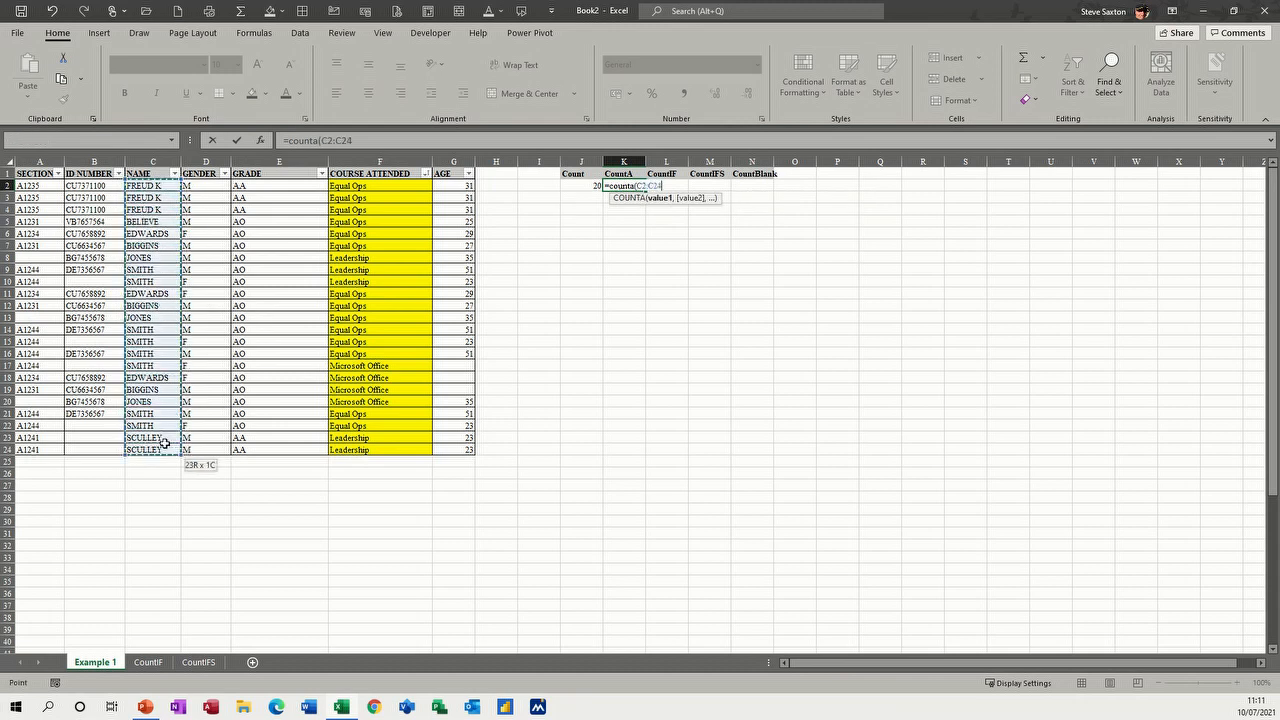
pyautogui.click(236, 143)
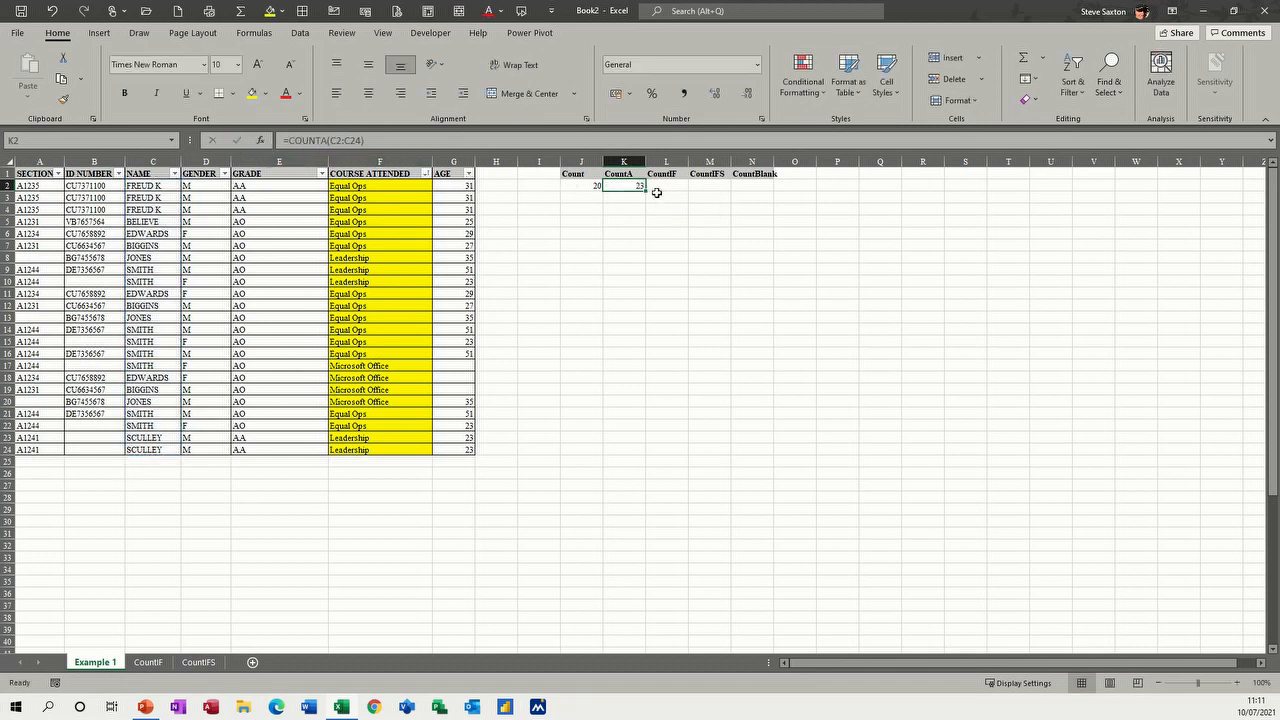
pyautogui.moveTo(157, 186); pyautogui.dragTo(161, 449)
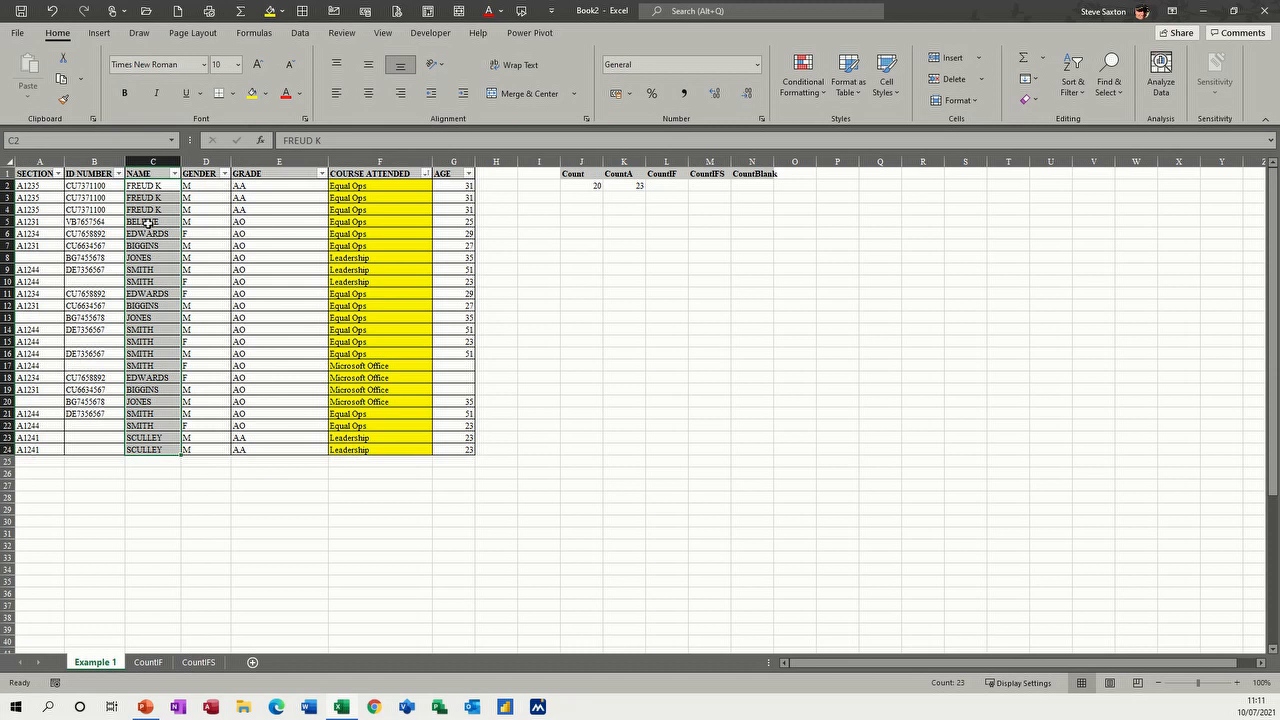
# Step: Replace the names in C5, C6 and C7 with the numbers 12, 34 and 34
pyautogui.click(148, 222)
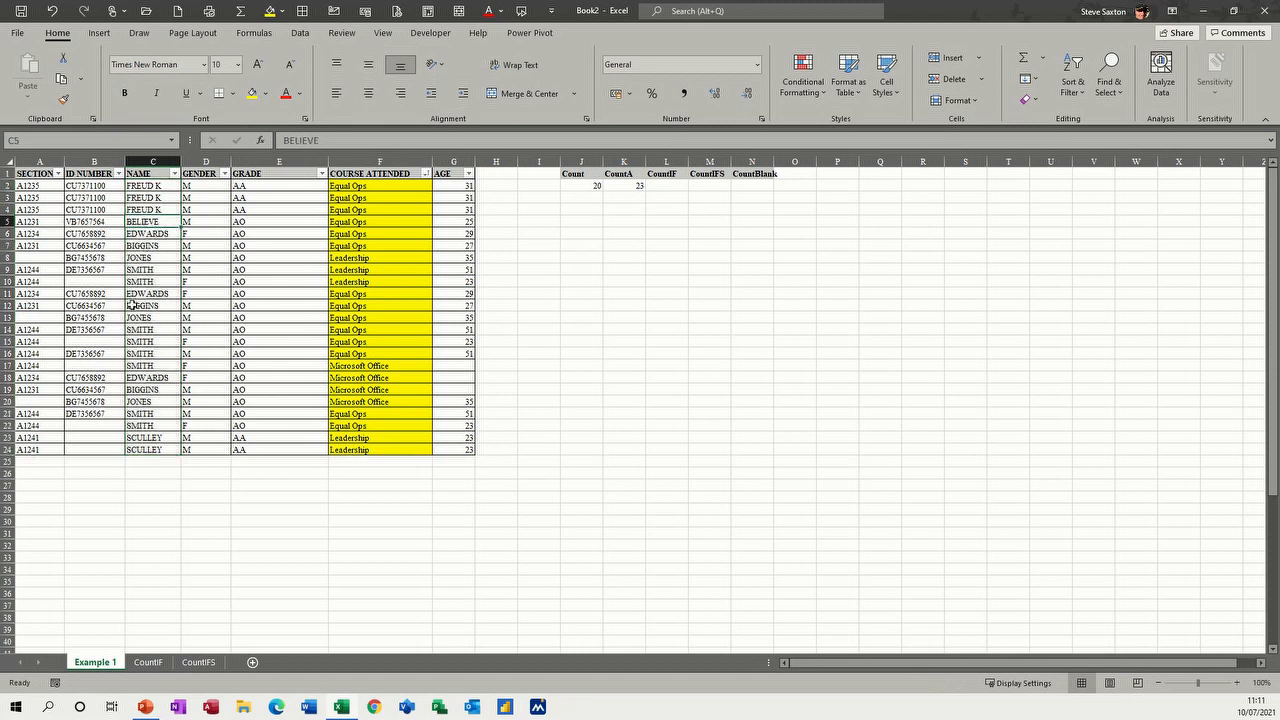
pyautogui.write('12')
pyautogui.press('Return')
pyautogui.write('34')
pyautogui.press('Return')
pyautogui.write('3')
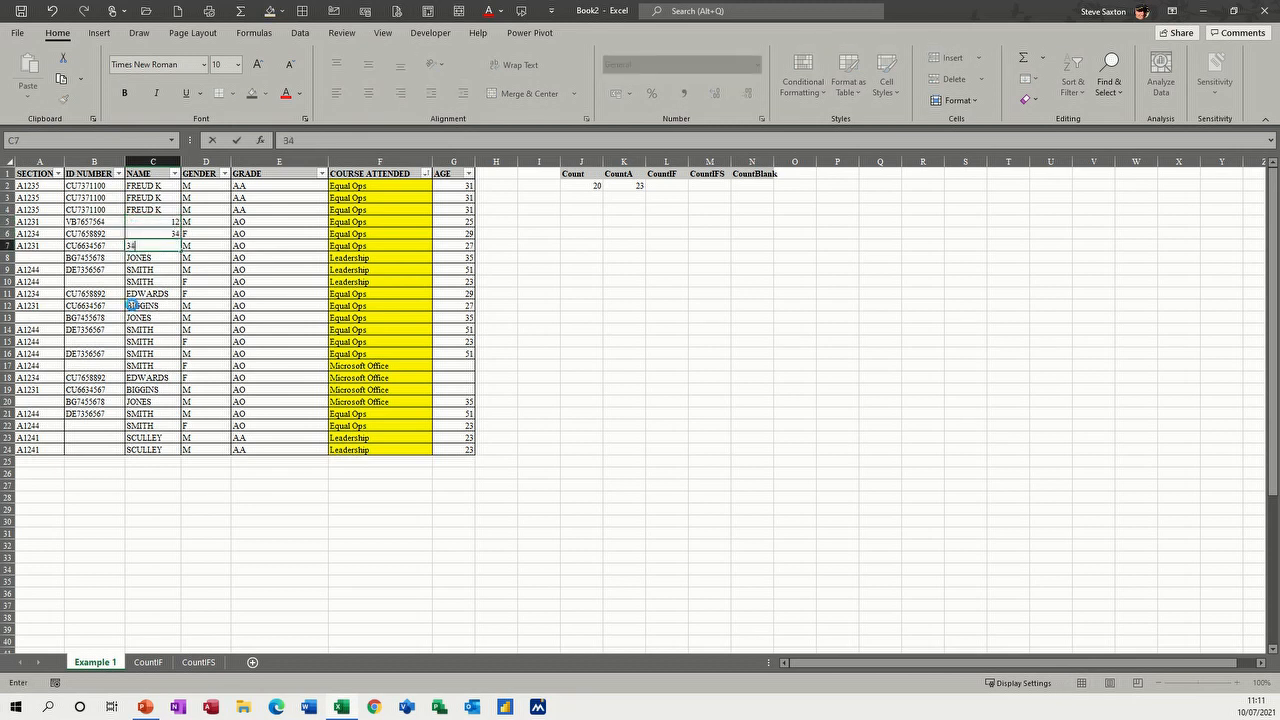
pyautogui.press('Return')
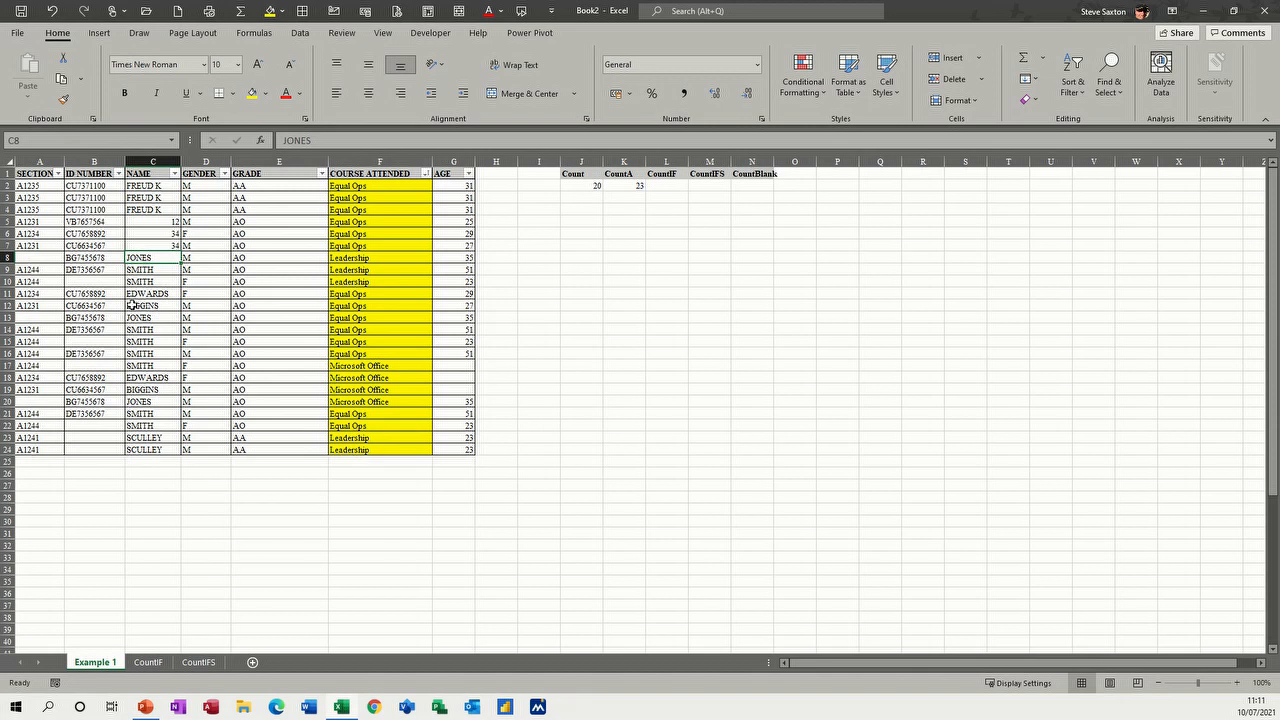
# Step: Clear the names in cells C8, C9 and C10
pyautogui.press('Delete')
pyautogui.press('Down')
pyautogui.press('Delete')
pyautogui.press('Down')
pyautogui.press('Delete')
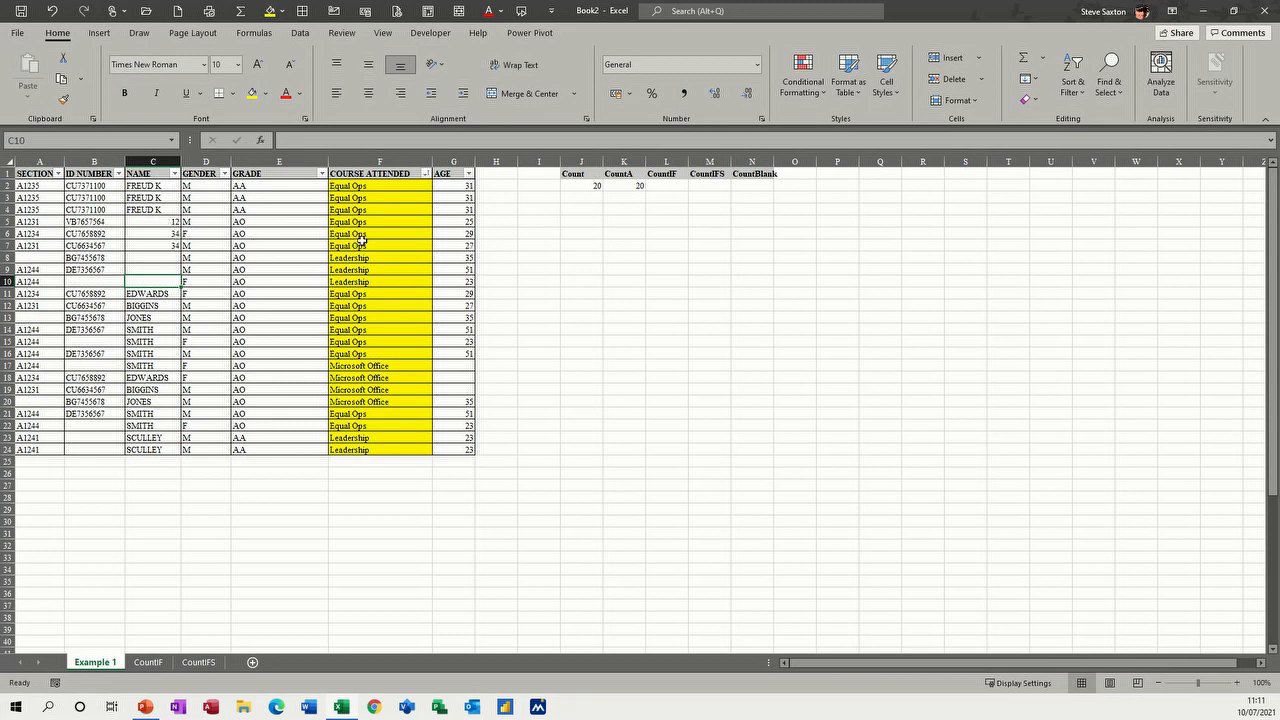
# Step: Copy the course names Equal Ops, Leadership and Microsoft Office from column F into J5, K5 and L5
pyautogui.click(668, 186)
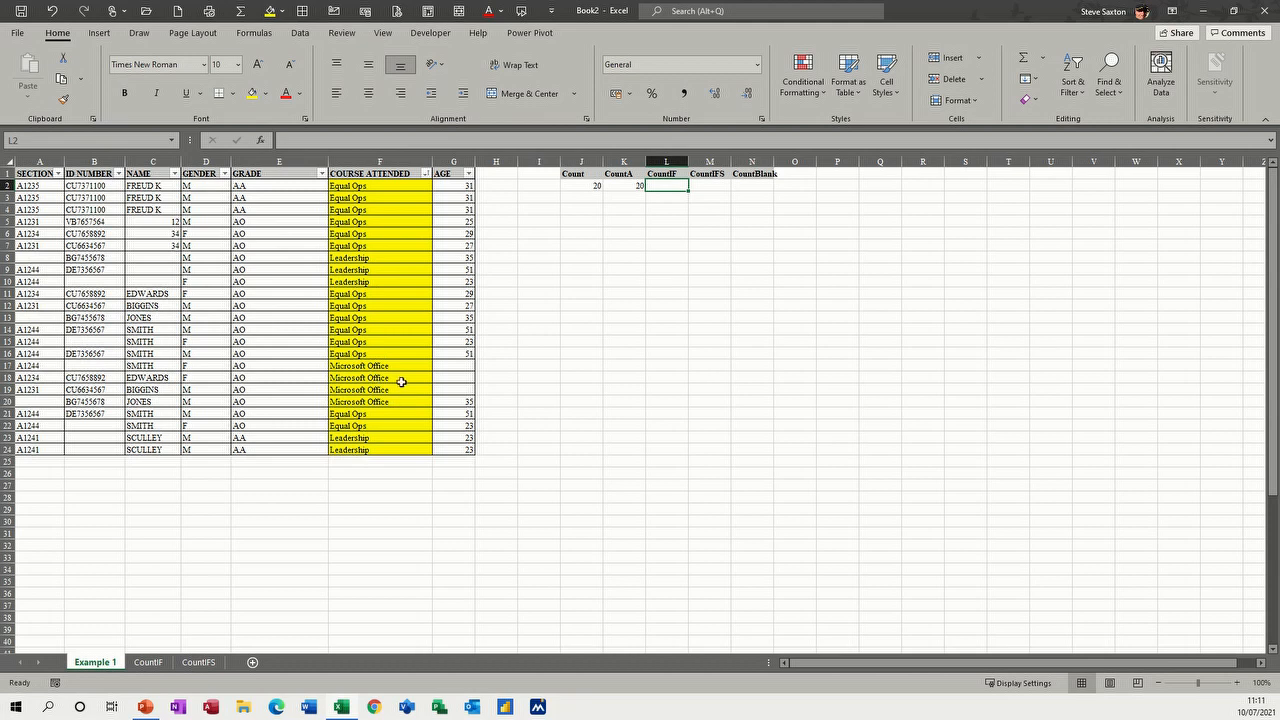
pyautogui.click(376, 190)
pyautogui.moveTo(376, 192); pyautogui.dragTo(576, 224)
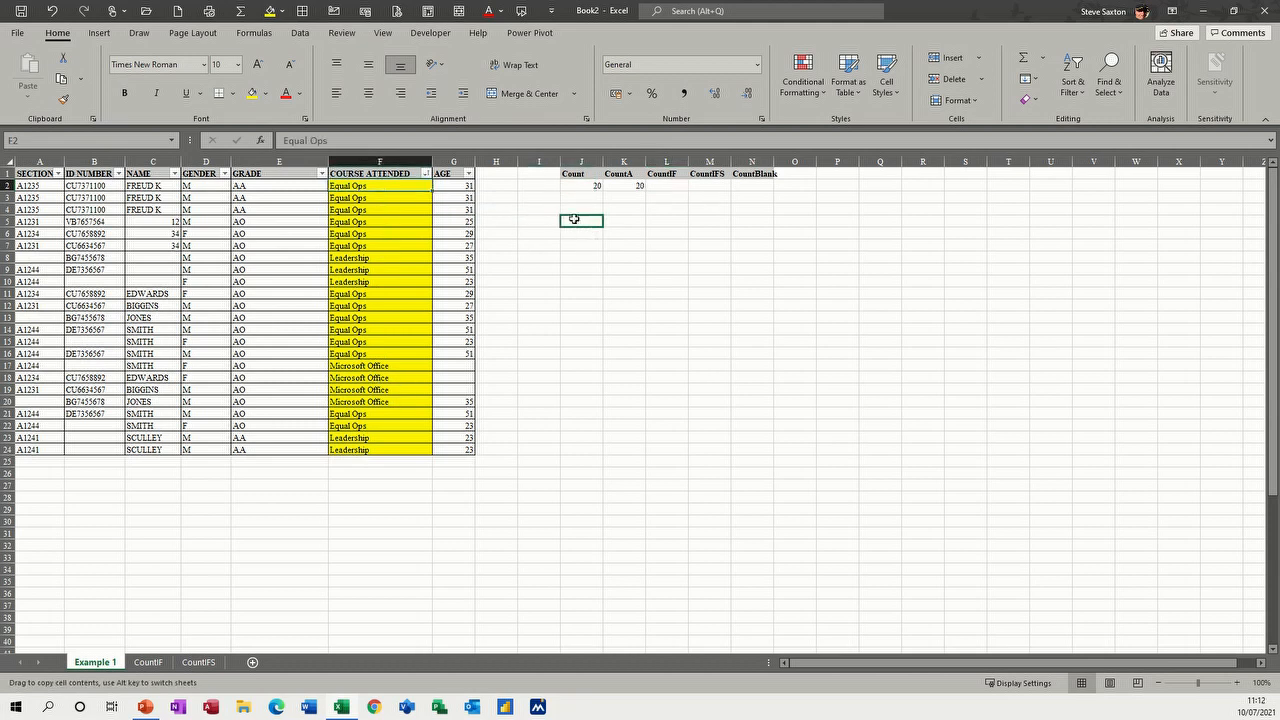
pyautogui.click(374, 261)
pyautogui.moveTo(386, 262); pyautogui.dragTo(628, 224)
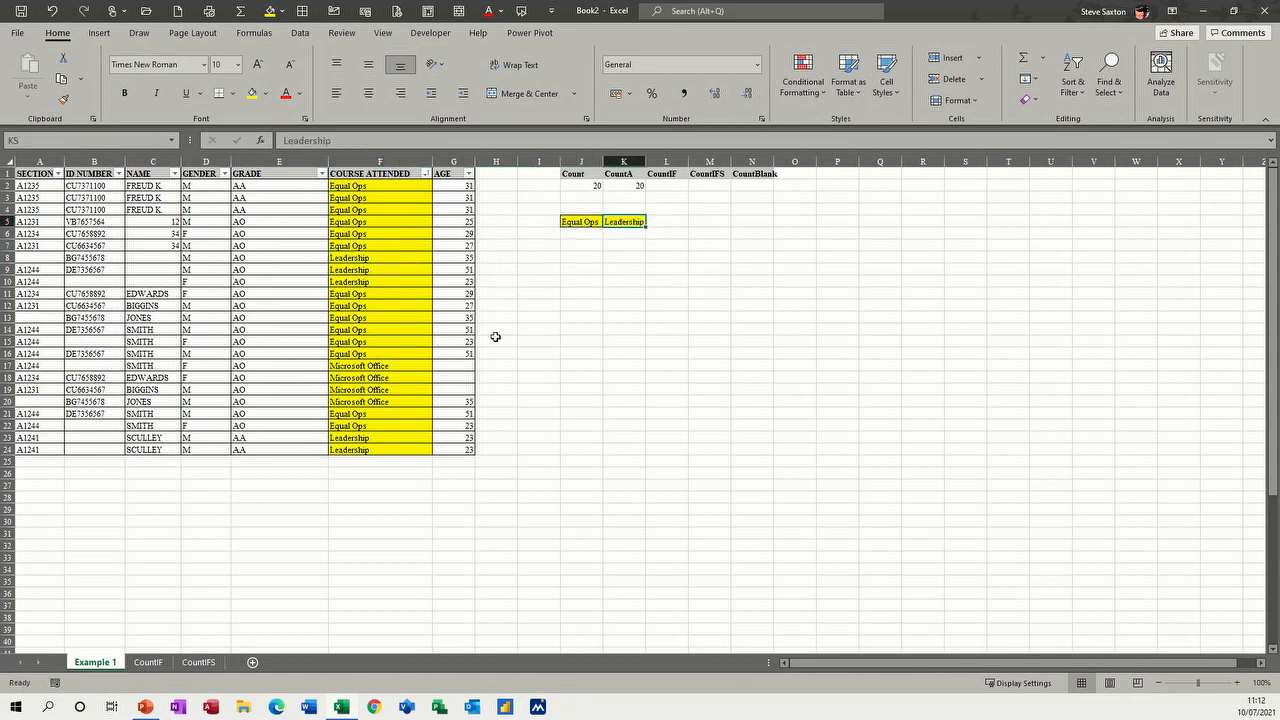
pyautogui.click(376, 367)
pyautogui.moveTo(376, 371); pyautogui.dragTo(670, 226)
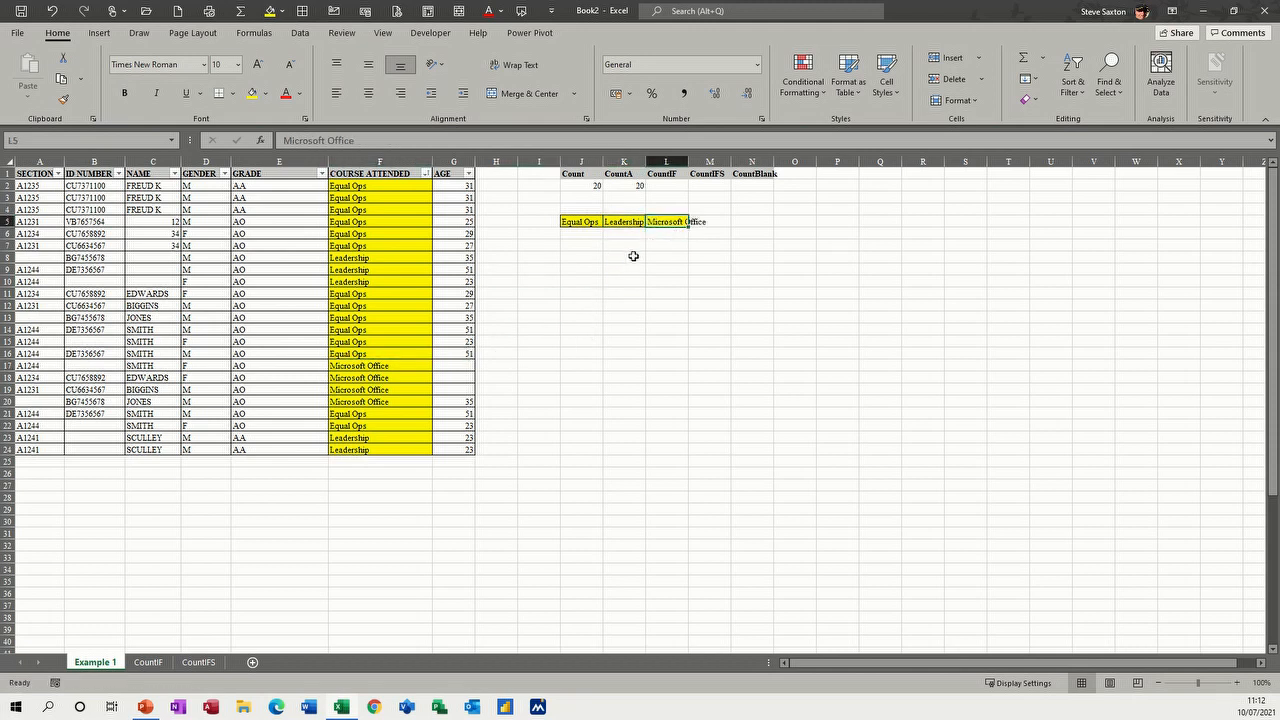
# Step: Enter the formula =COUNTIF(F2:F24,J5) in J6 to count the Equal Ops attendances
pyautogui.click(571, 236)
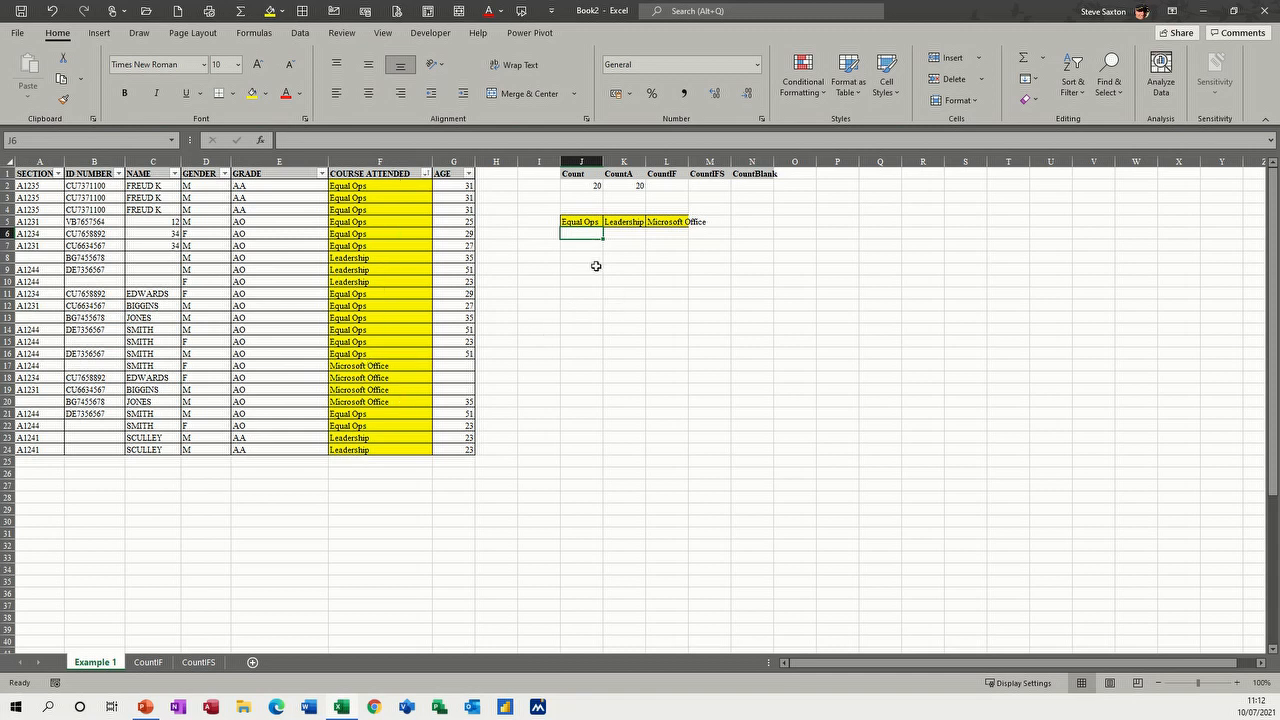
pyautogui.write('=')
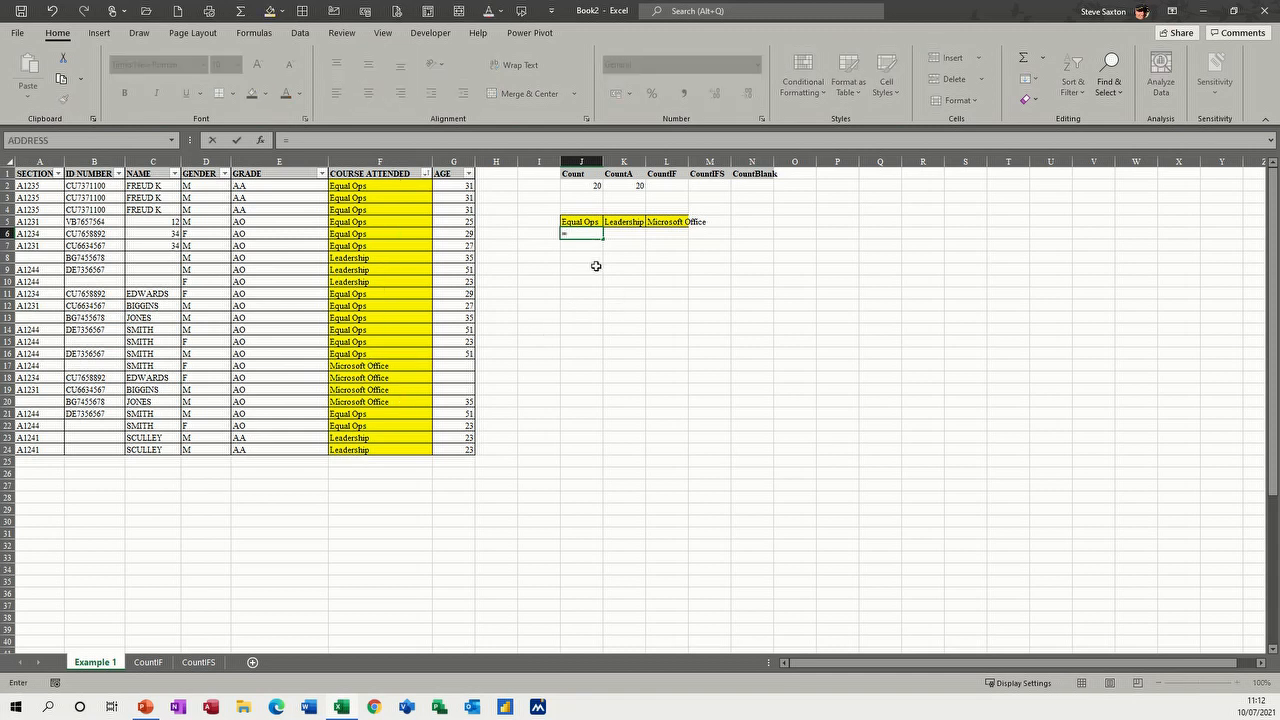
pyautogui.write('count')
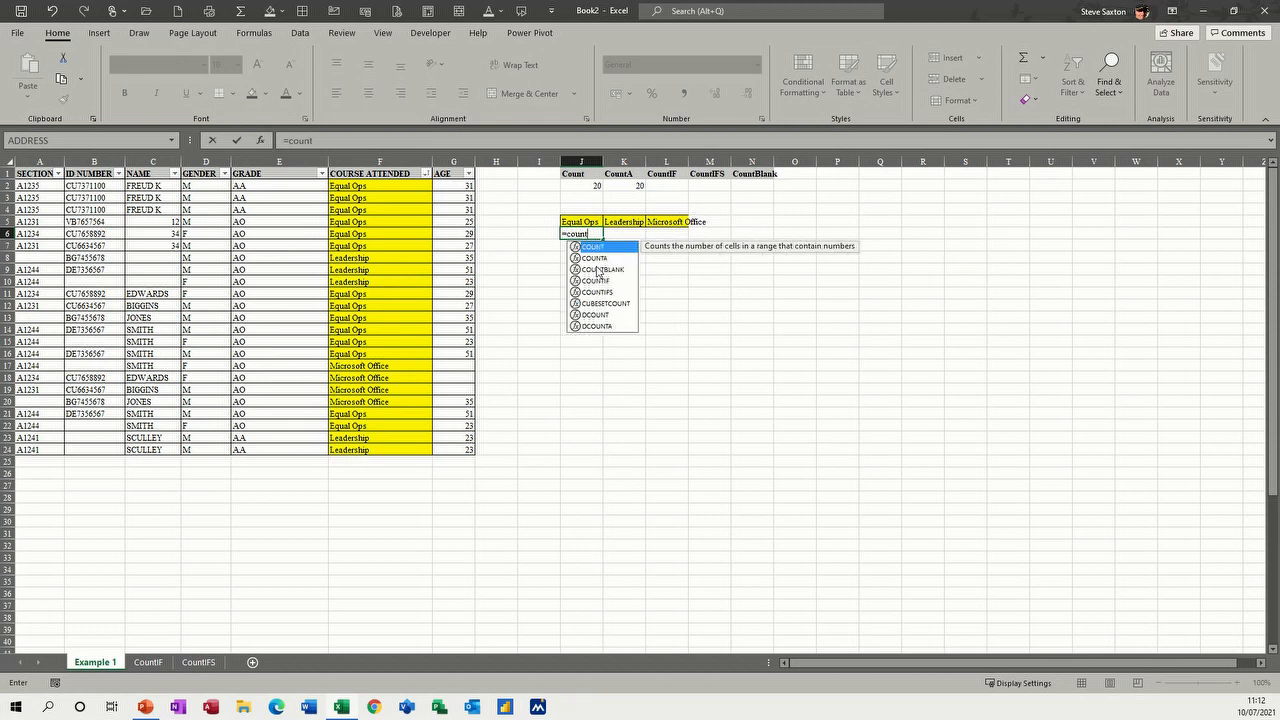
pyautogui.write('if')
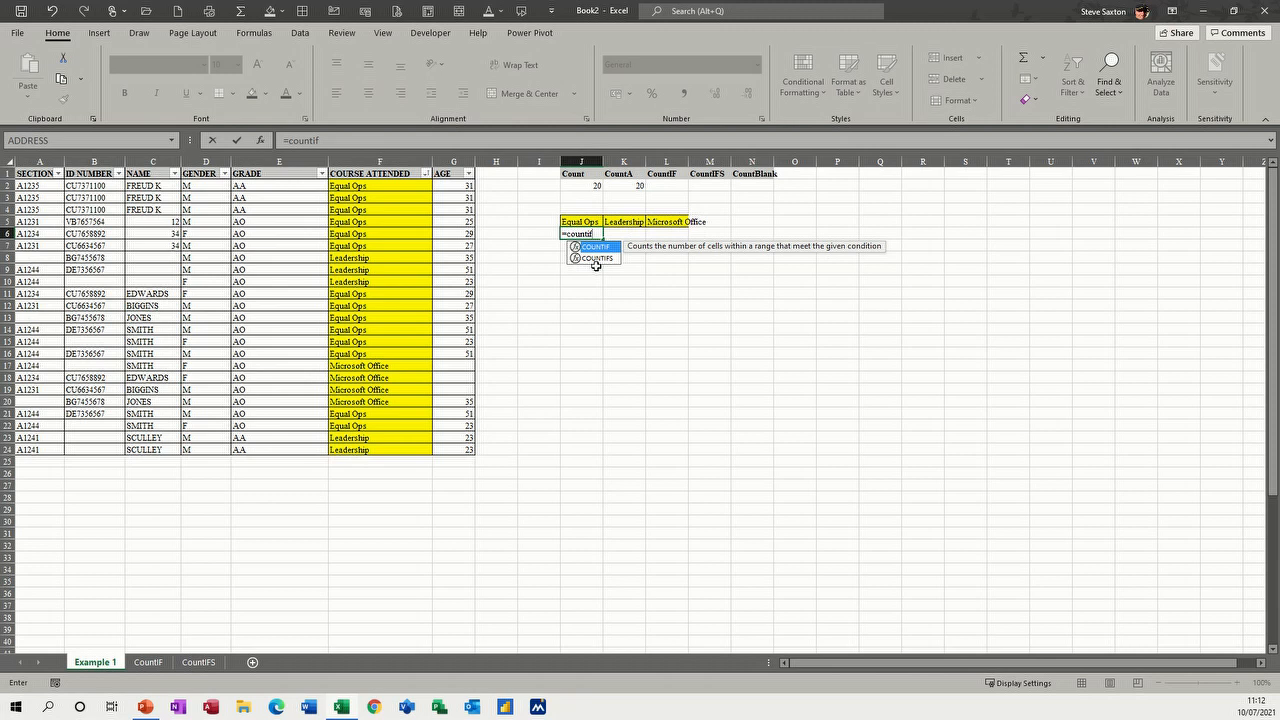
pyautogui.press('Tab')
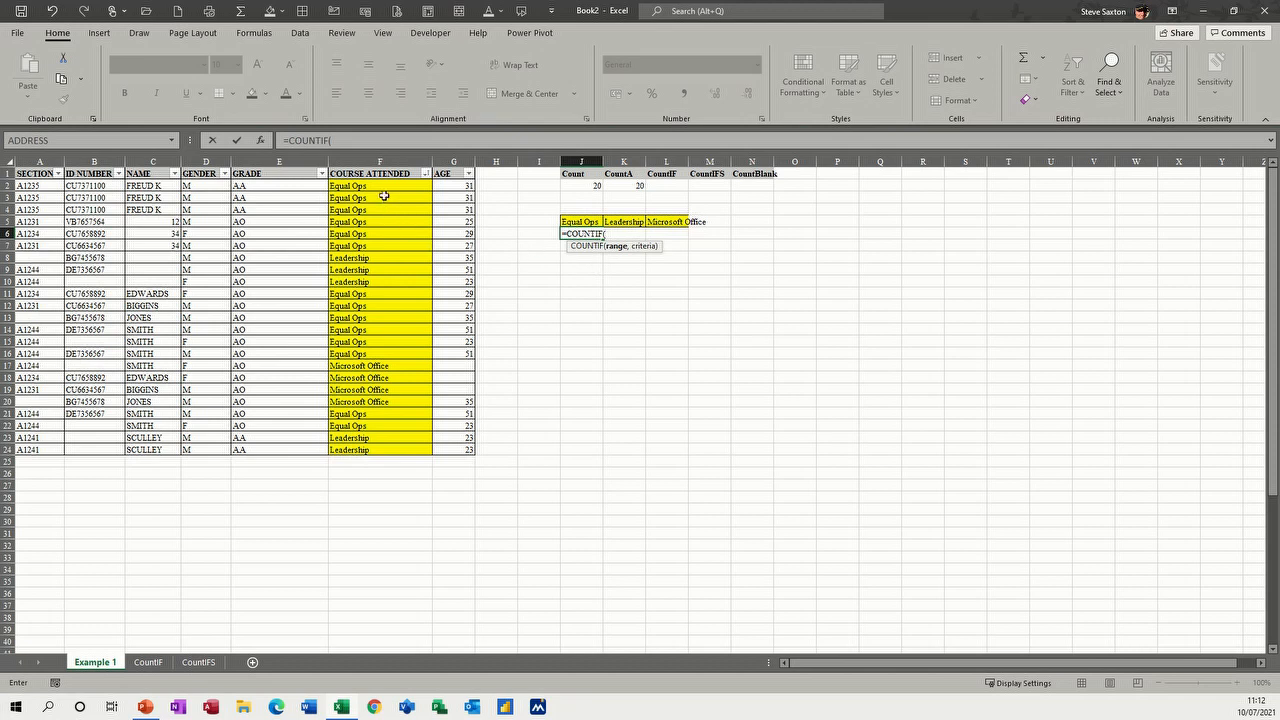
pyautogui.moveTo(377, 185); pyautogui.dragTo(378, 445)
pyautogui.write(',')
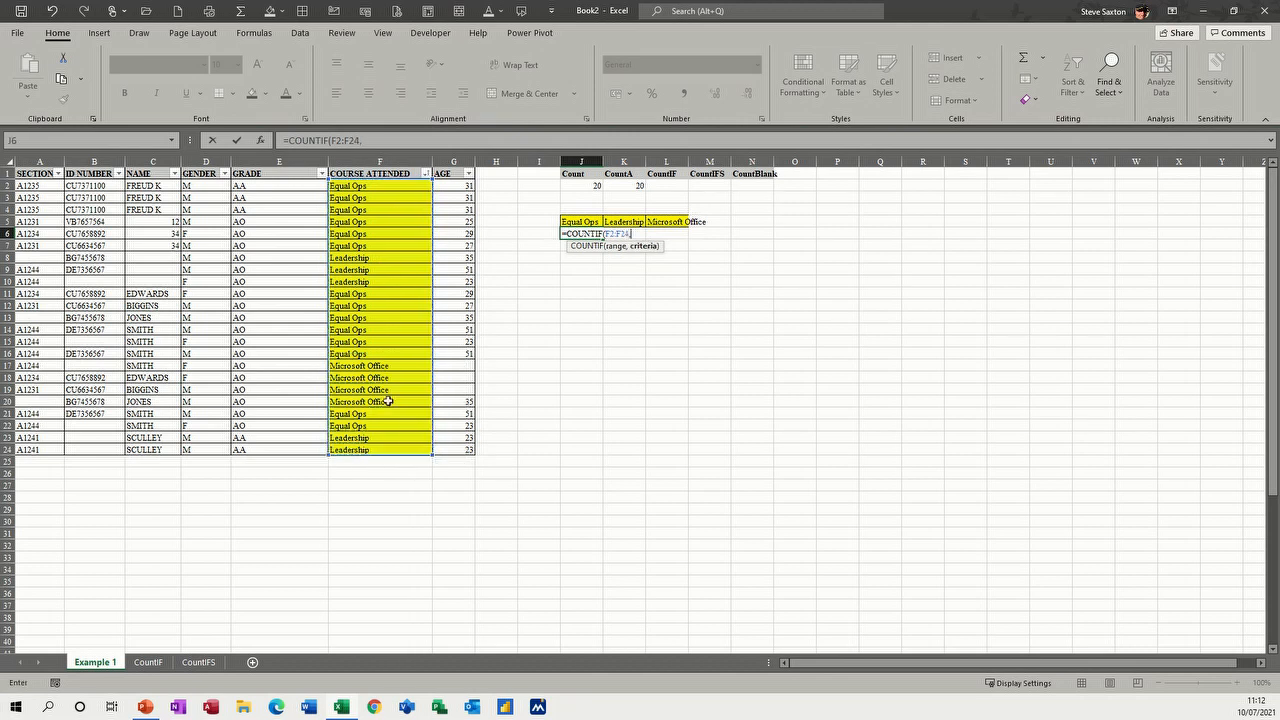
pyautogui.click(571, 221)
pyautogui.write(')')
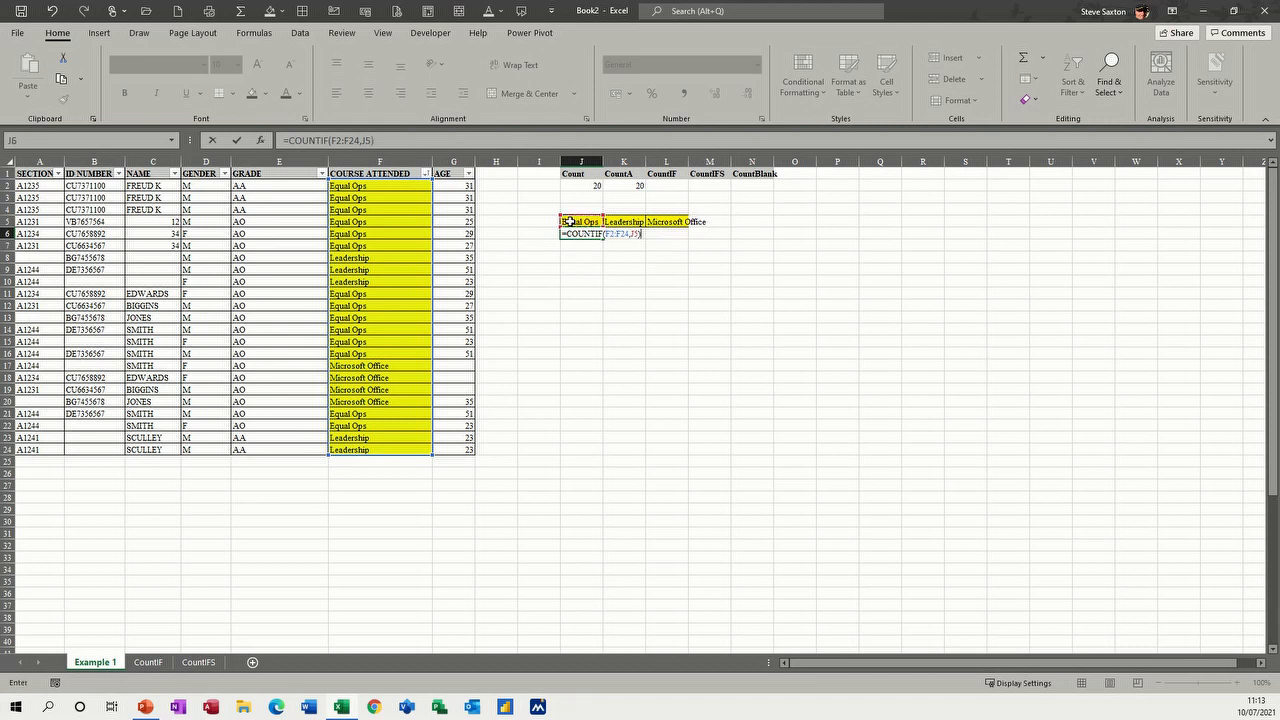
pyautogui.click(237, 140)
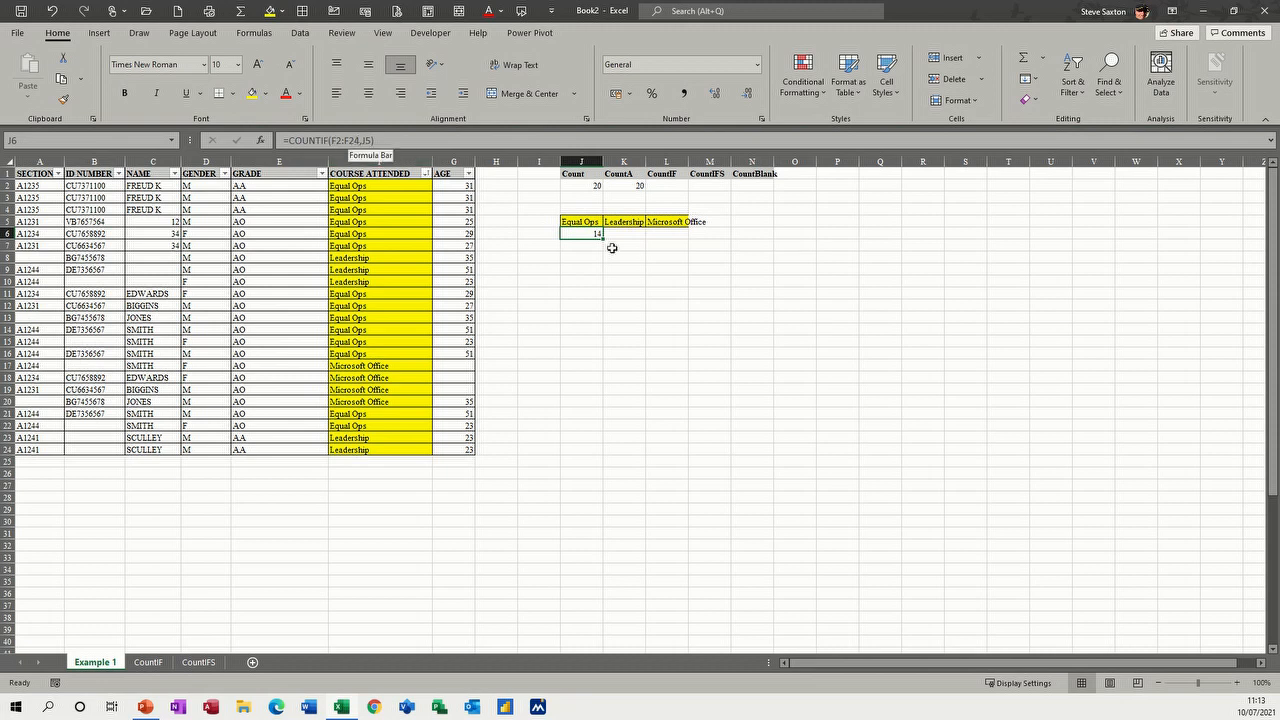
# Step: Fill the COUNTIF formula from J6 across to K6 and L6, and reselect J6 to inspect its references
pyautogui.moveTo(597, 234); pyautogui.dragTo(647, 233)
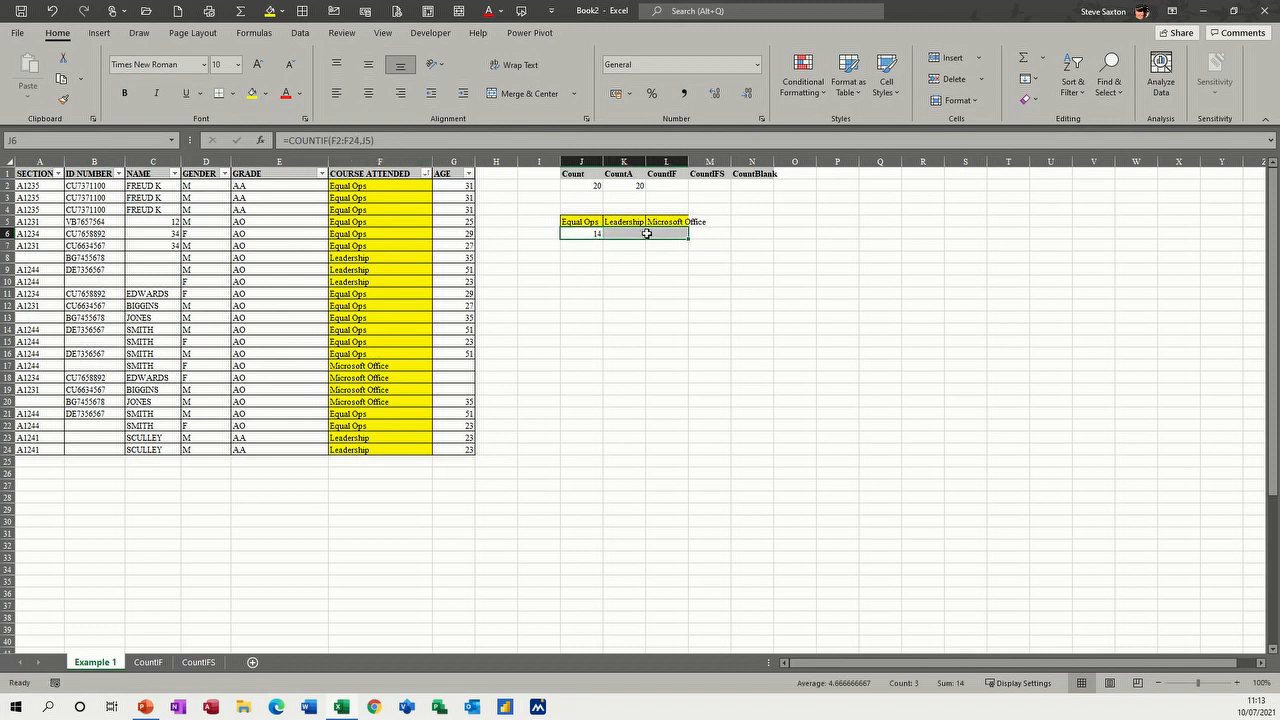
pyautogui.click(592, 234)
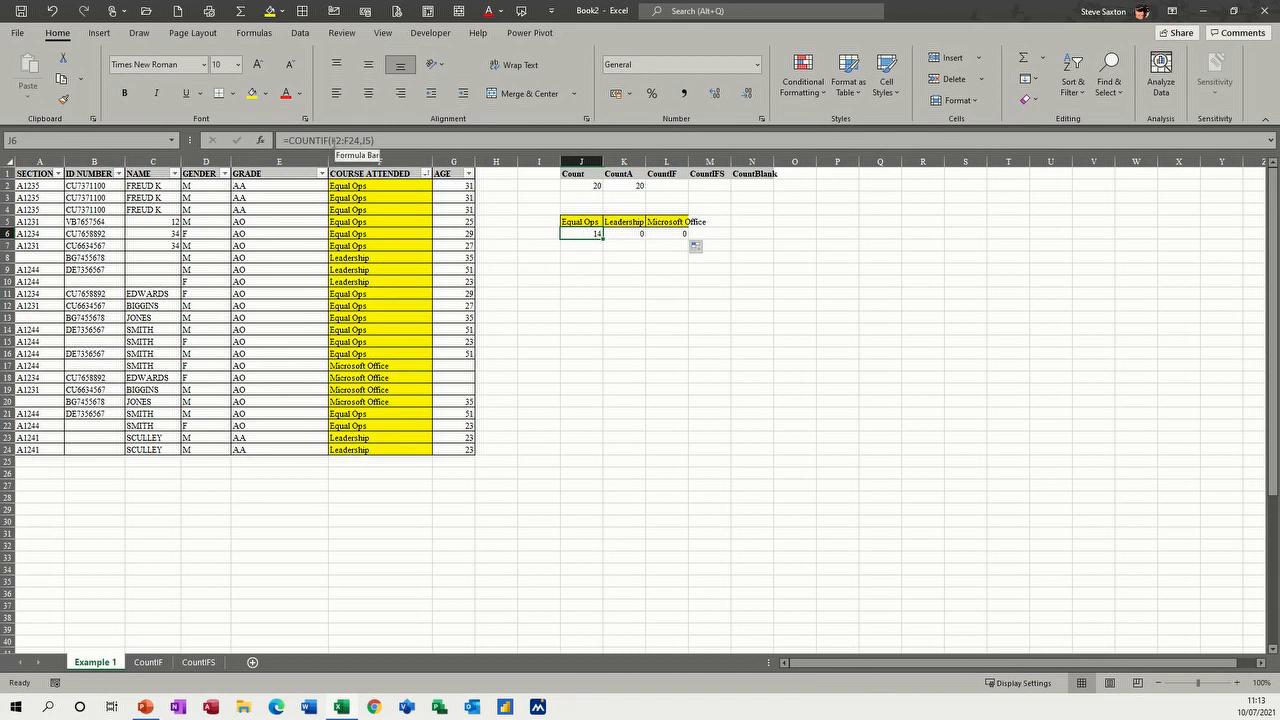
# Step: Make the COUNTIF range in J6 absolute as $F$2:$F$24, refill the formula across to L6 and check the copied references
pyautogui.doubleClick(352, 140)
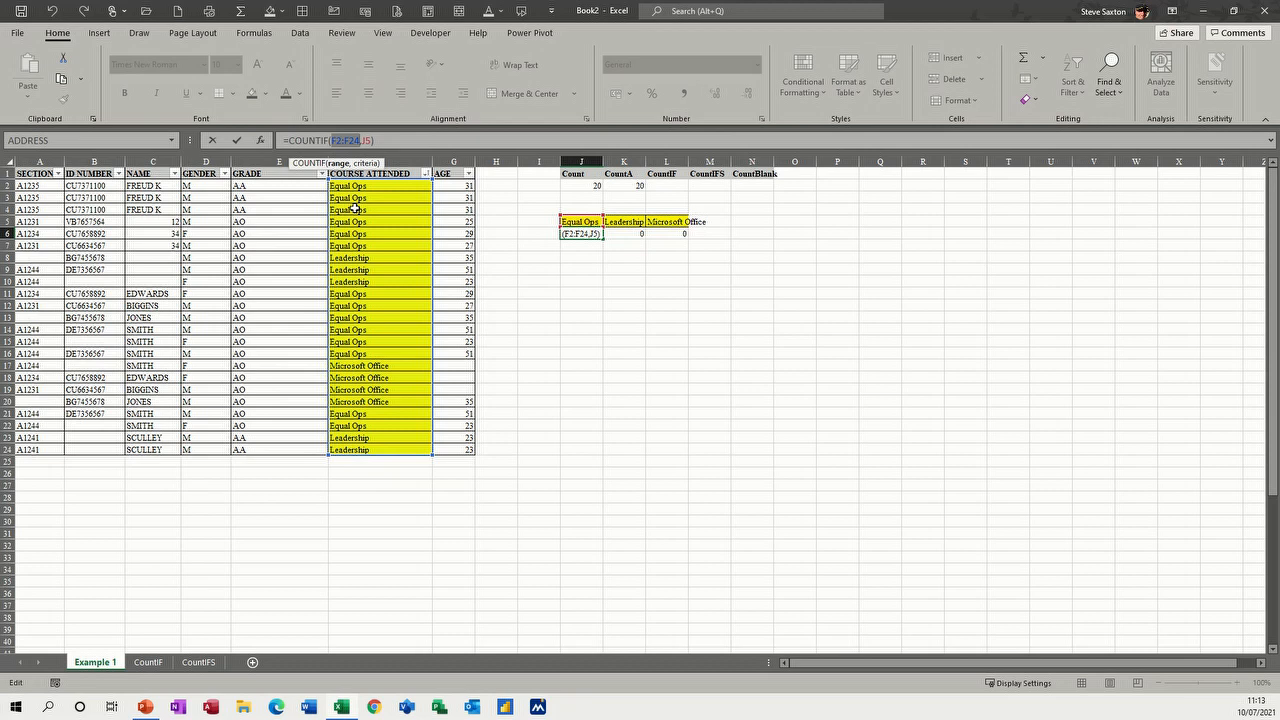
pyautogui.press('F4')
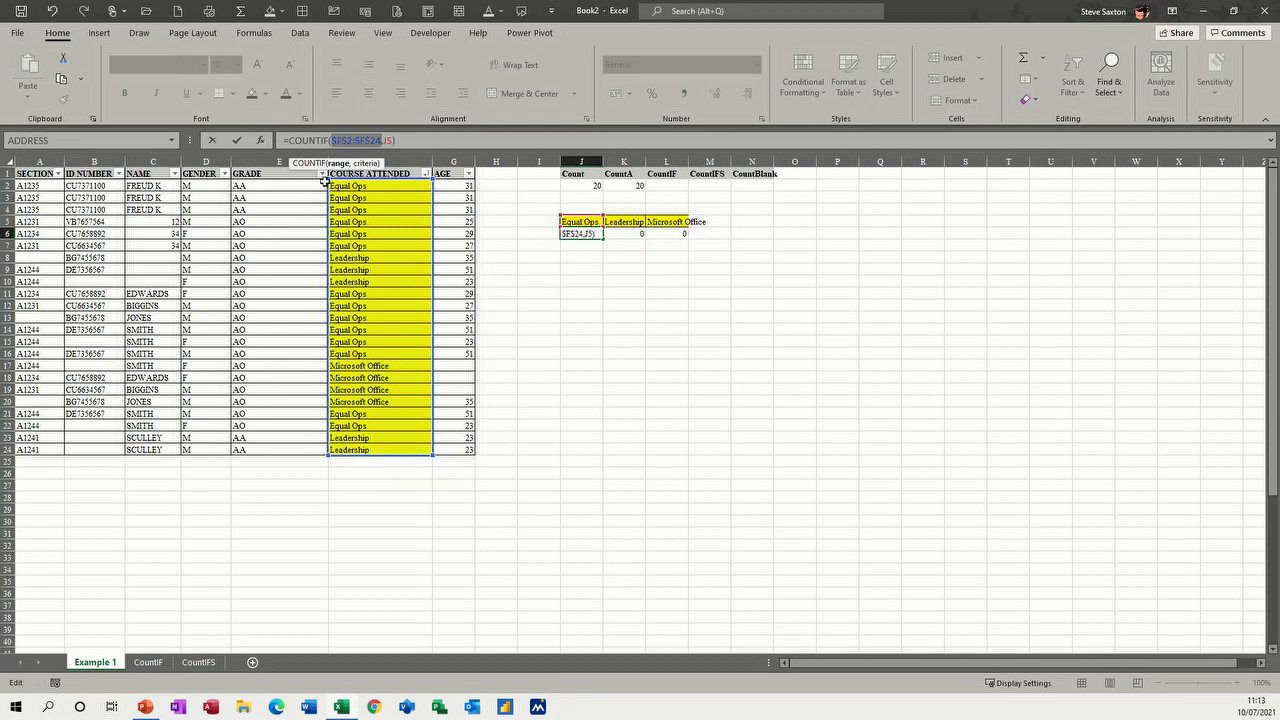
pyautogui.click(237, 142)
pyautogui.moveTo(602, 241); pyautogui.dragTo(690, 242)
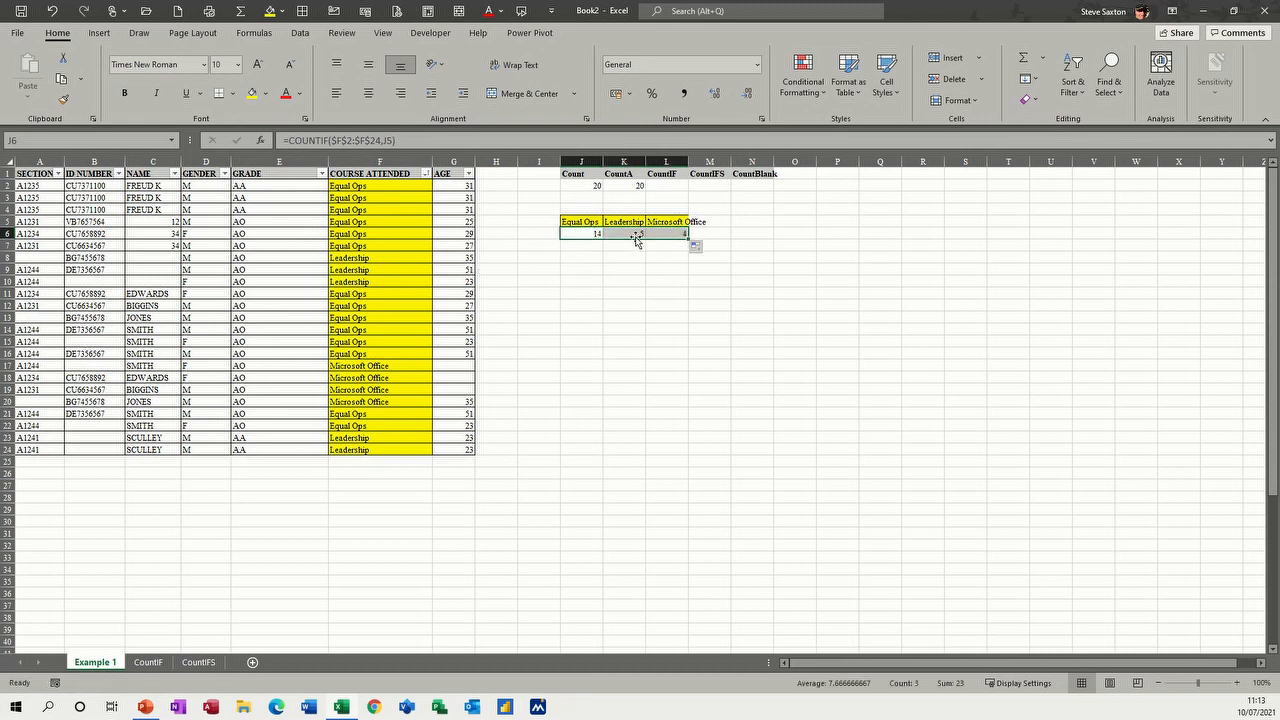
pyautogui.click(626, 232)
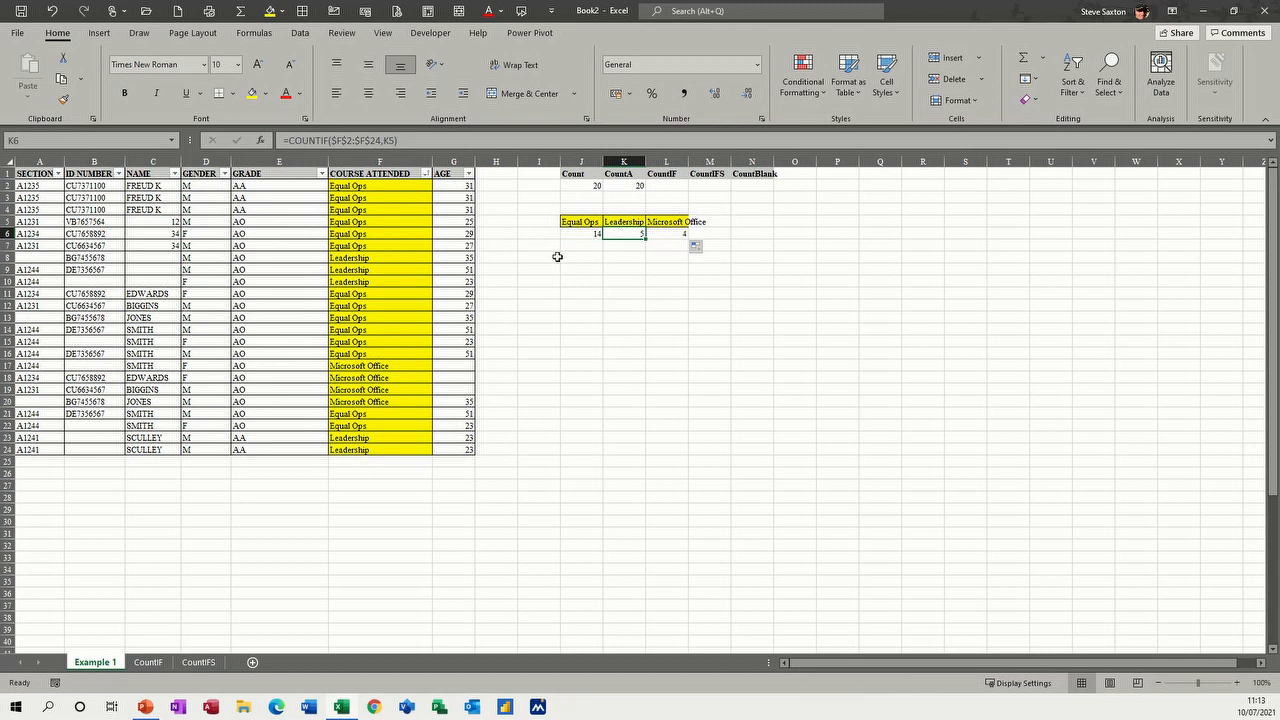
pyautogui.click(668, 234)
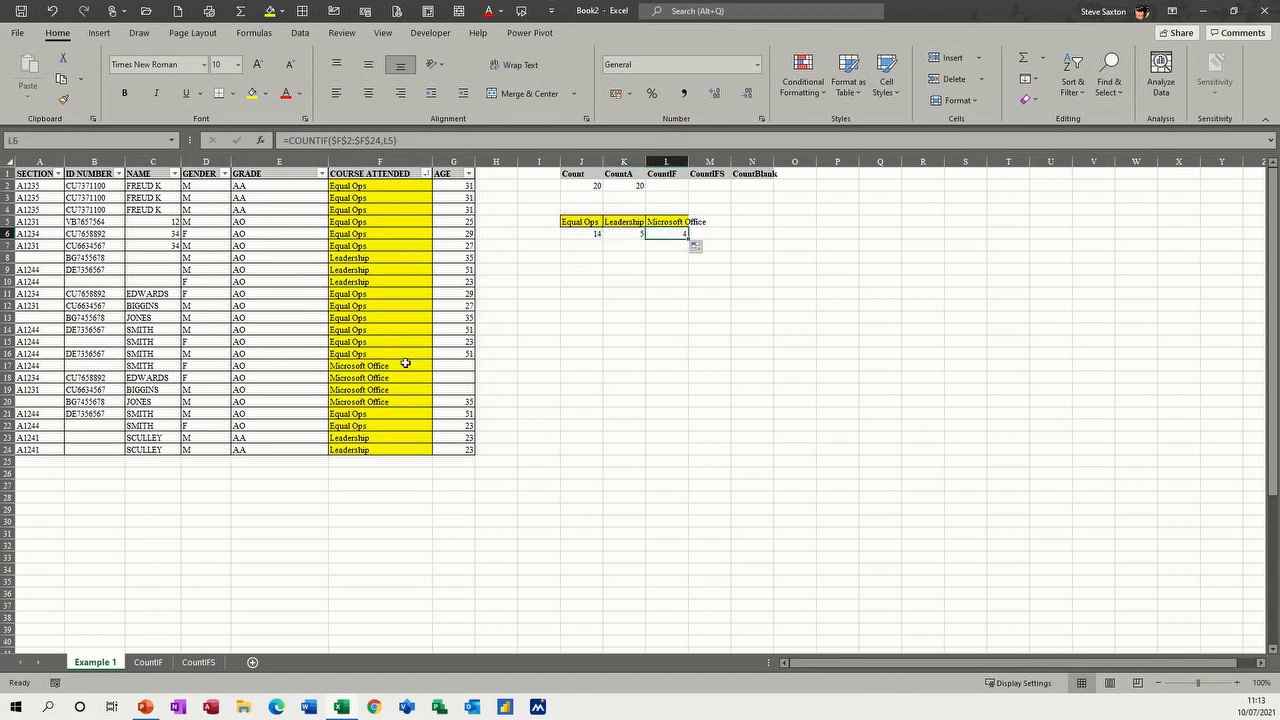
pyautogui.click(579, 234)
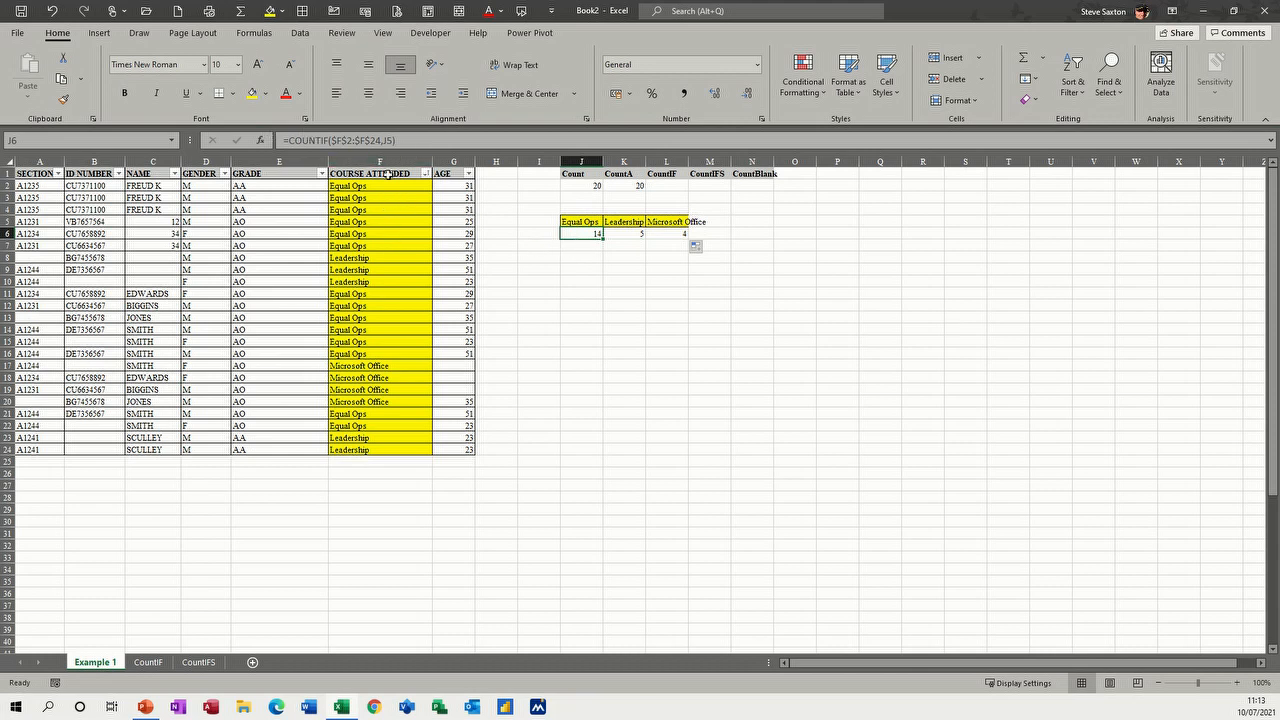
# Step: Try to assign the name courses to the range F2:F24
pyautogui.moveTo(380, 187); pyautogui.dragTo(360, 451)
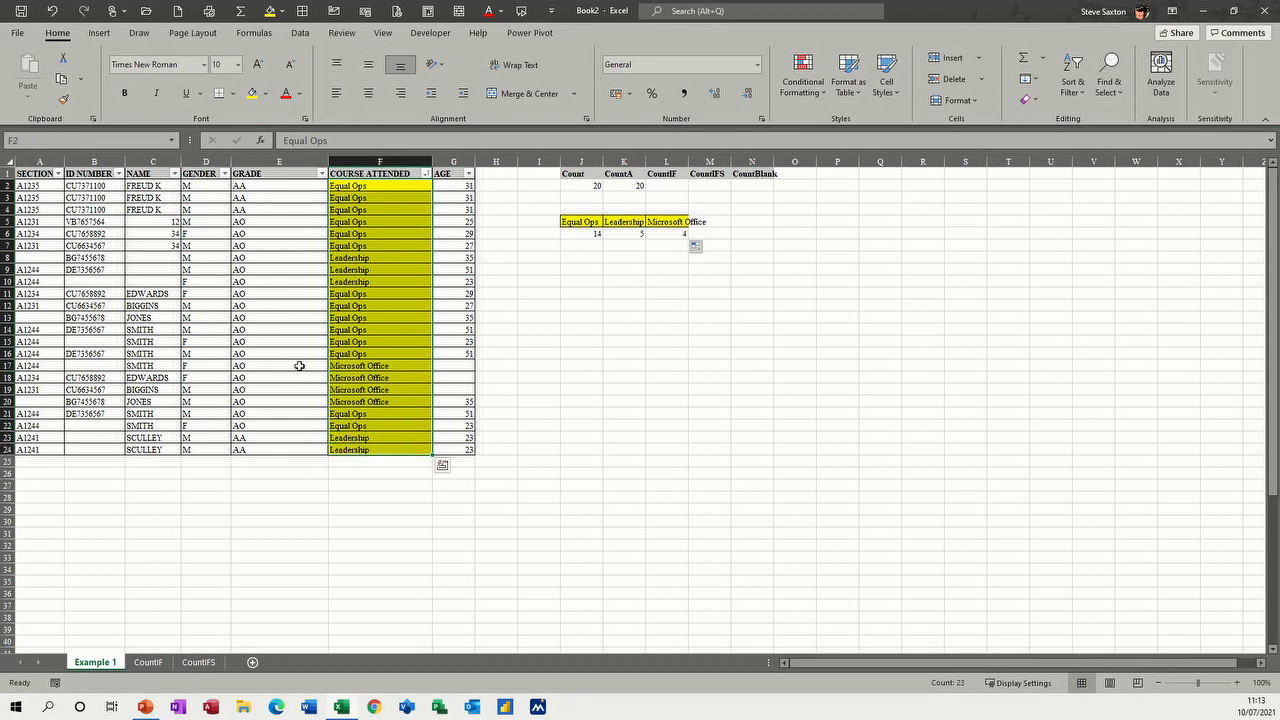
pyautogui.click(66, 135)
pyautogui.press('Return')
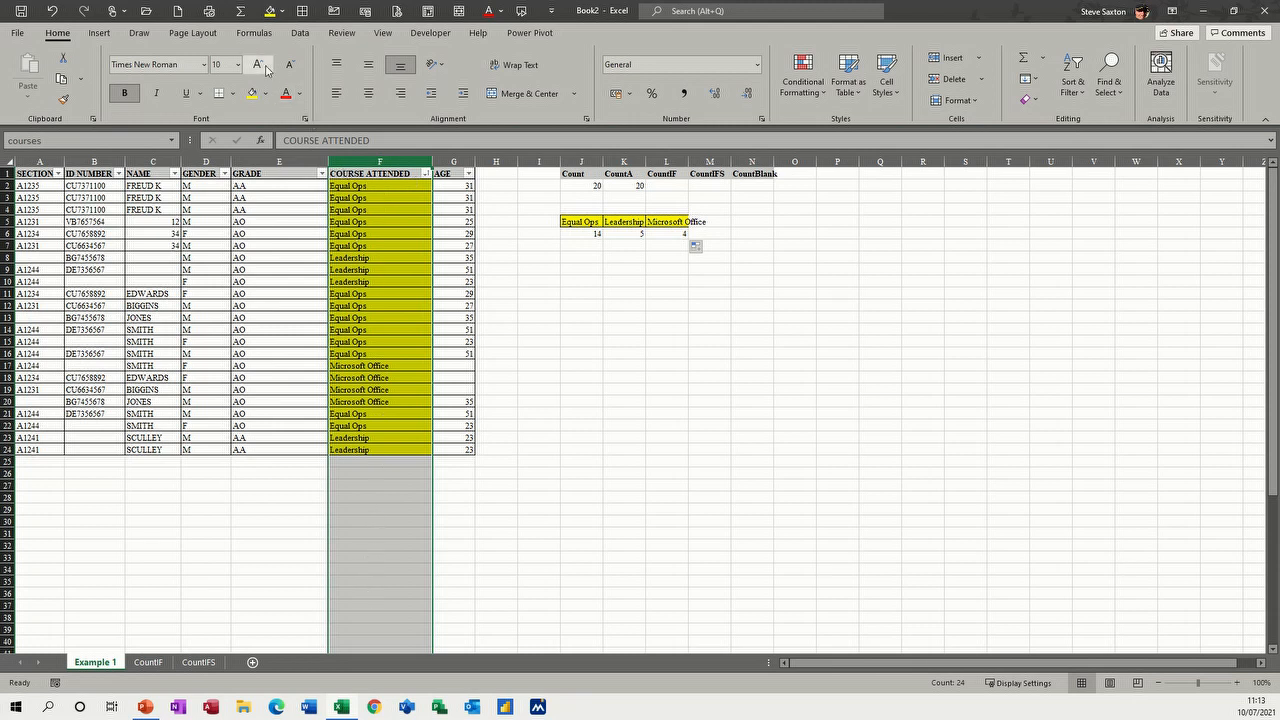
# Step: Redefine the existing name courses to refer to F2:F24 on the Example 1 sheet, and check it by selecting that range
pyautogui.click(251, 34)
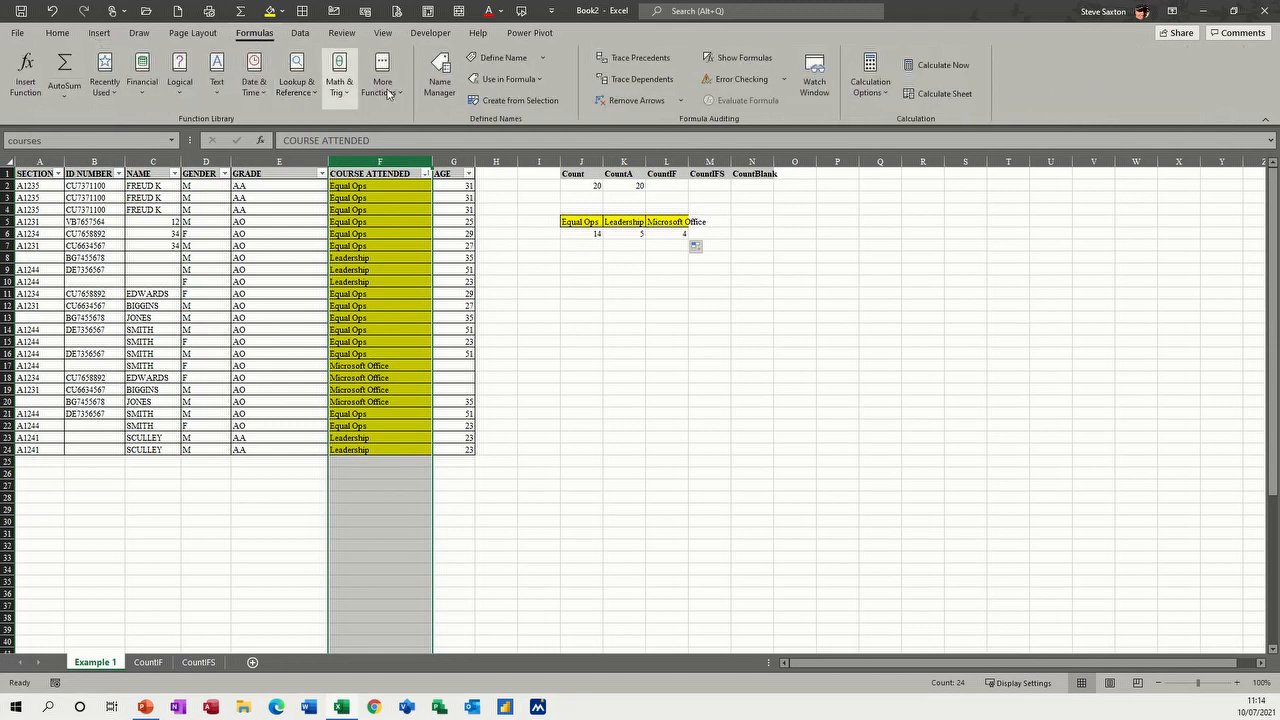
pyautogui.click(438, 82)
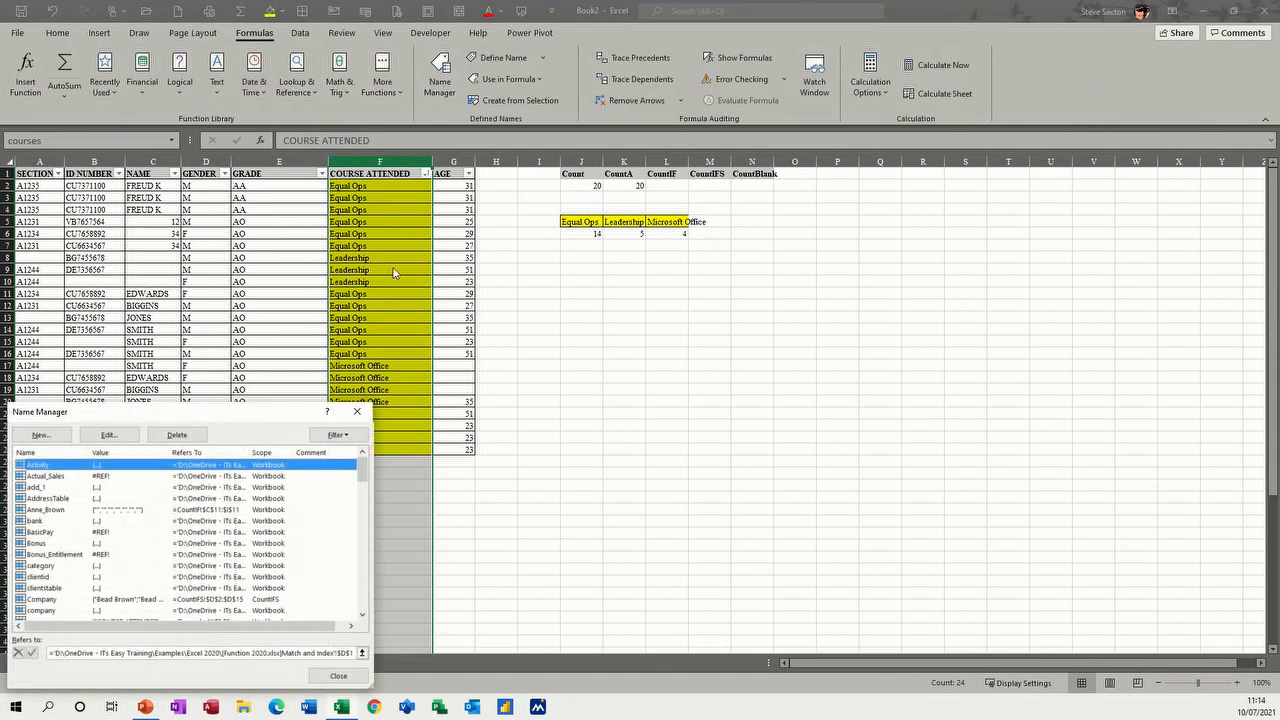
pyautogui.moveTo(212, 413); pyautogui.dragTo(781, 282)
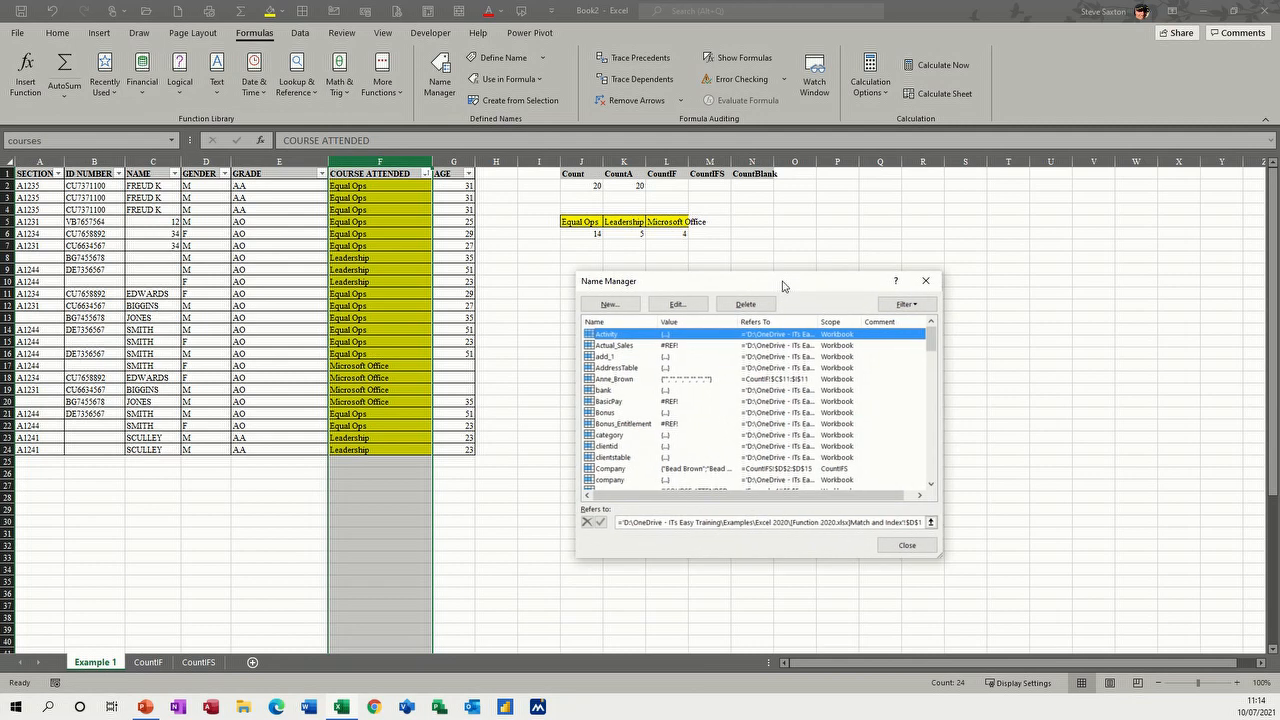
pyautogui.scroll(-2, 613, 470)
pyautogui.click(617, 435)
pyautogui.click(620, 424)
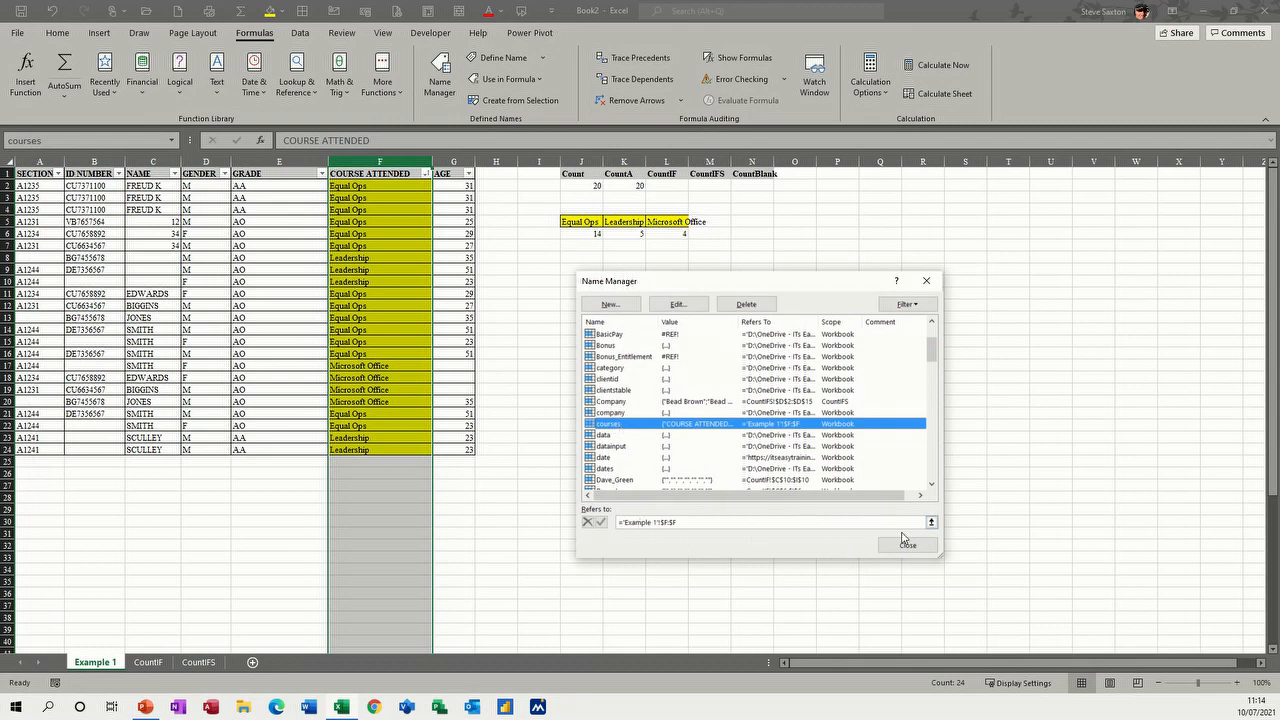
pyautogui.click(931, 522)
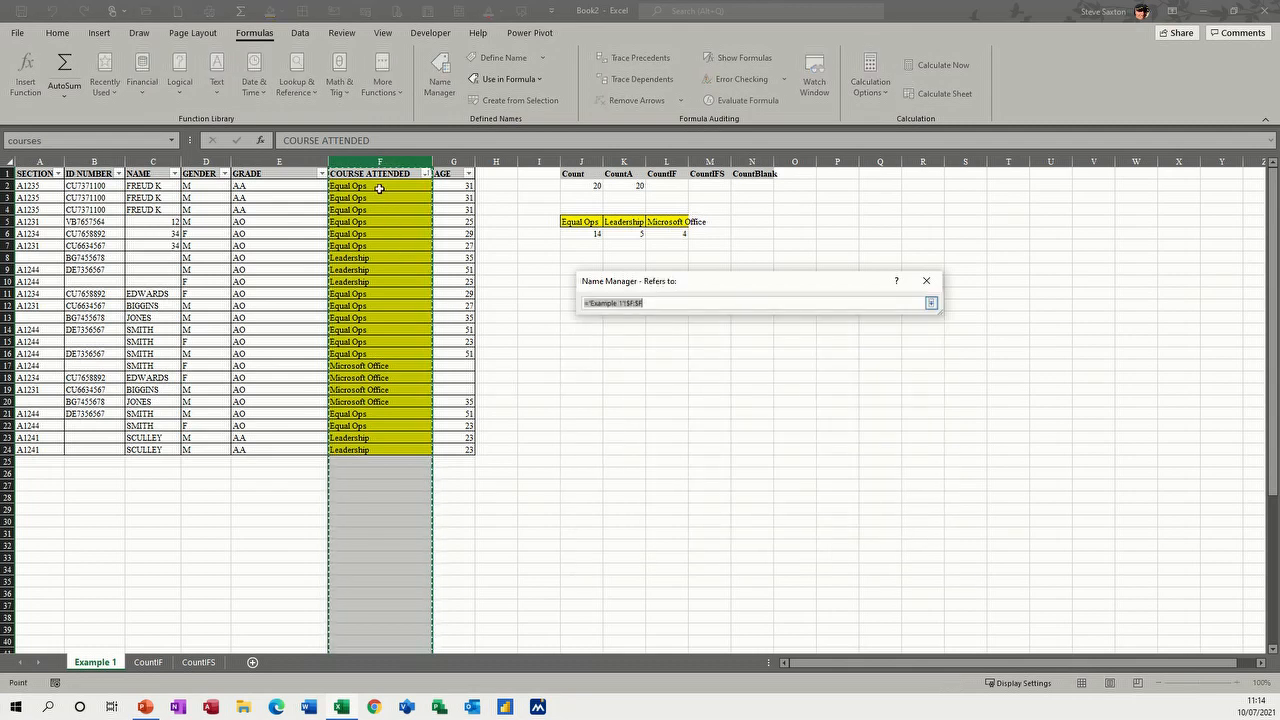
pyautogui.moveTo(379, 190); pyautogui.dragTo(376, 450)
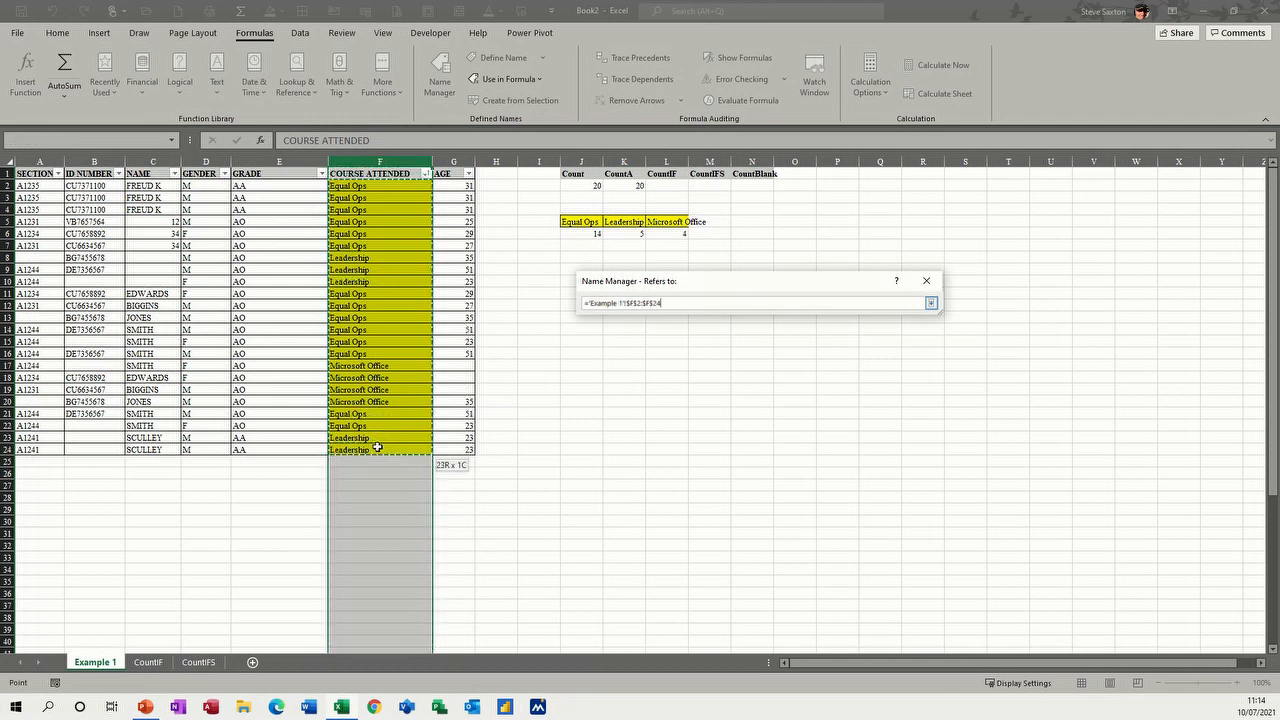
pyautogui.click(934, 306)
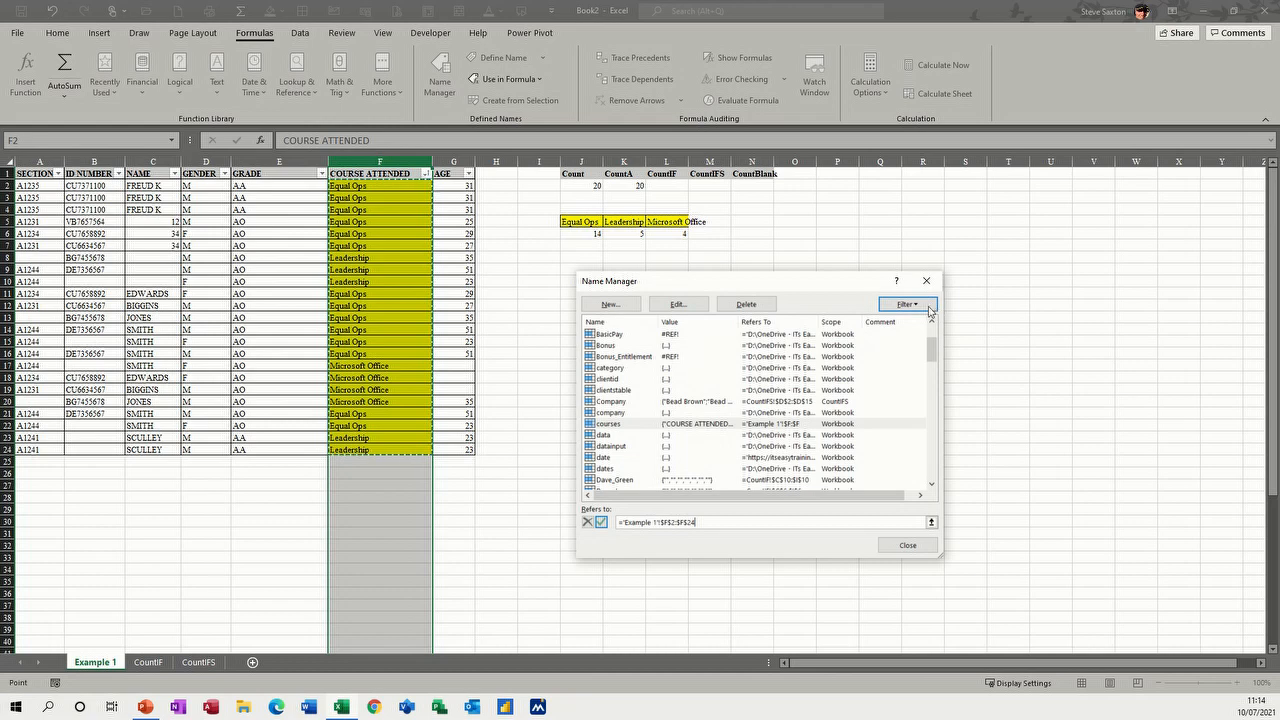
pyautogui.click(601, 523)
pyautogui.click(905, 545)
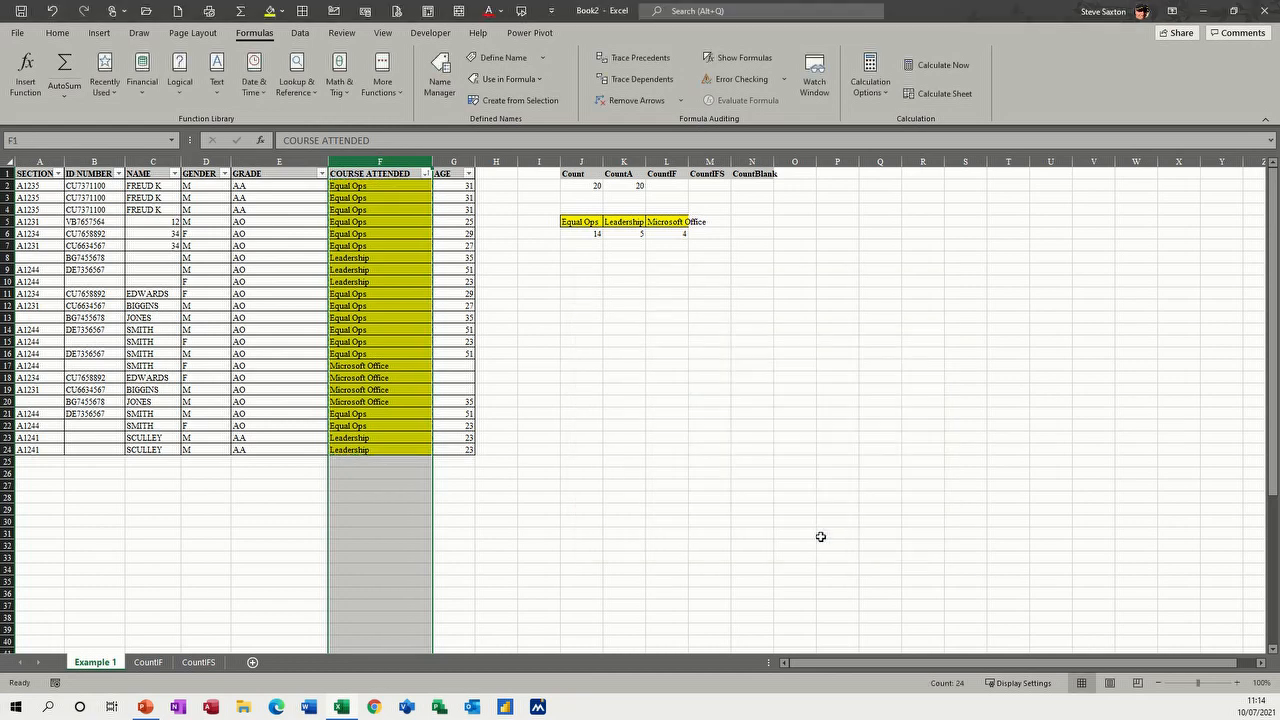
pyautogui.moveTo(388, 186); pyautogui.dragTo(391, 450)
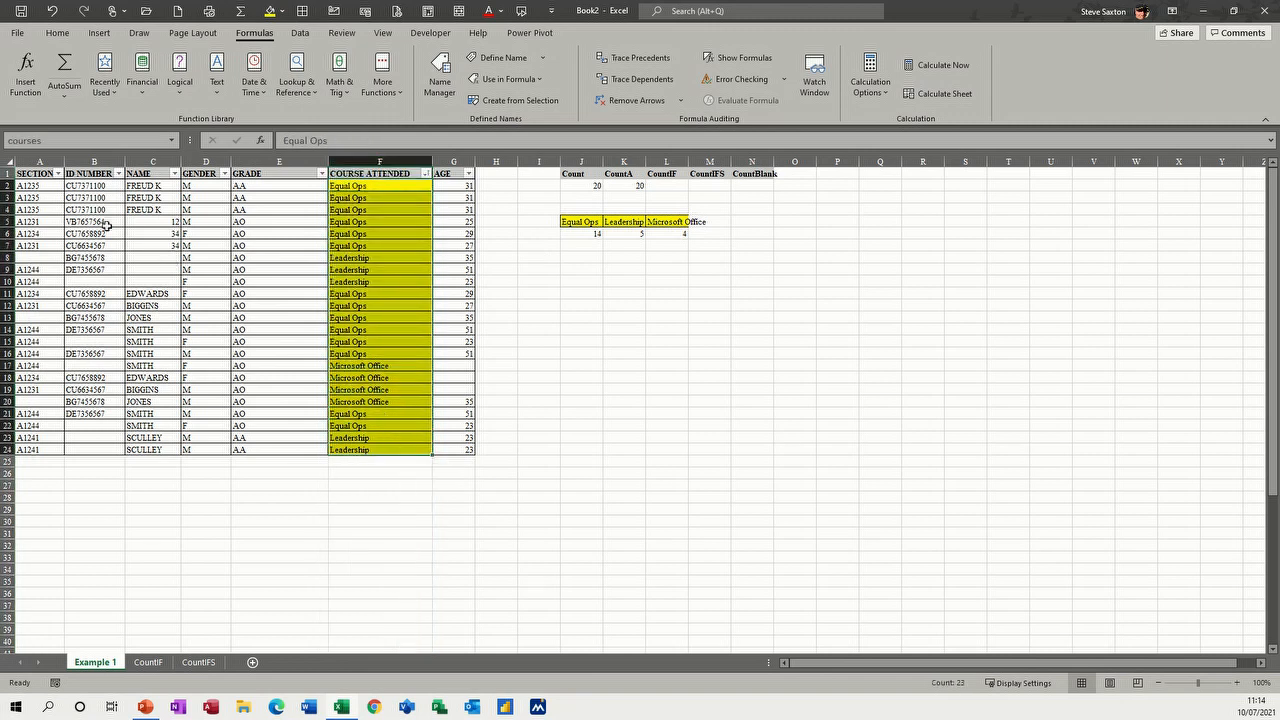
# Step: Replace the range in J6's COUNTIF formula with the name courses and fill the formula across to L6
pyautogui.click(572, 234)
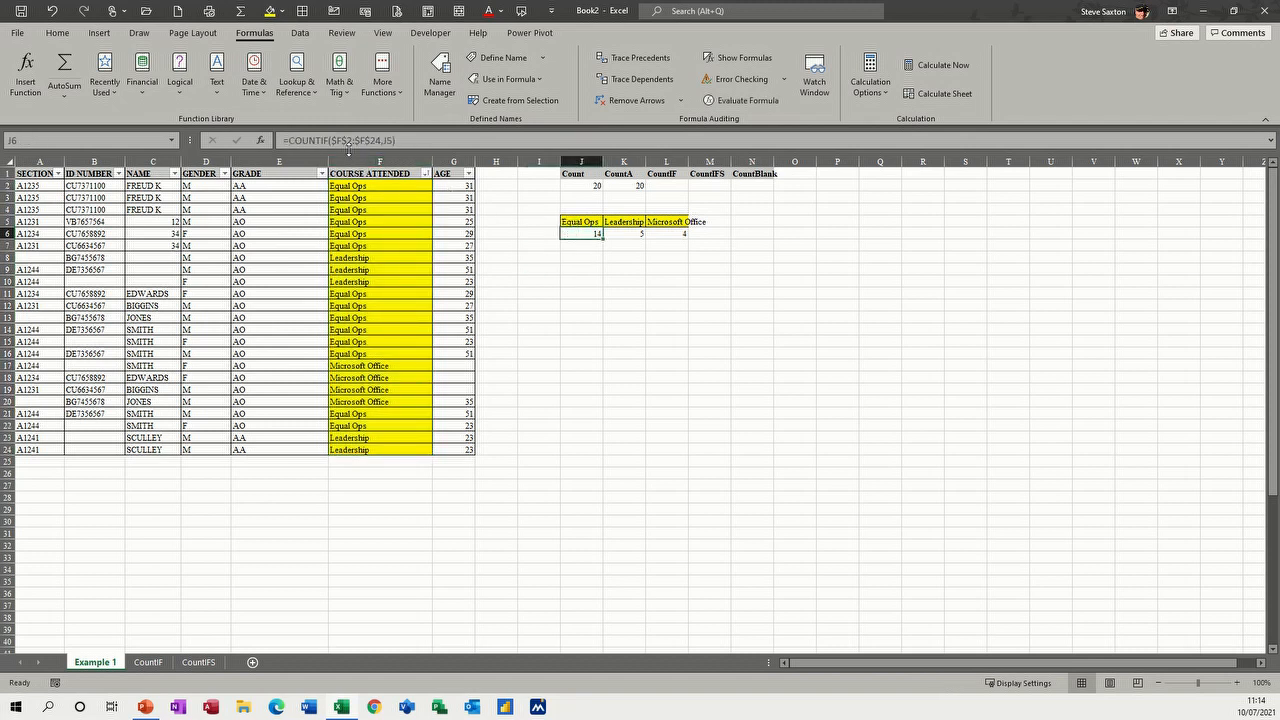
pyautogui.moveTo(331, 140); pyautogui.dragTo(372, 140)
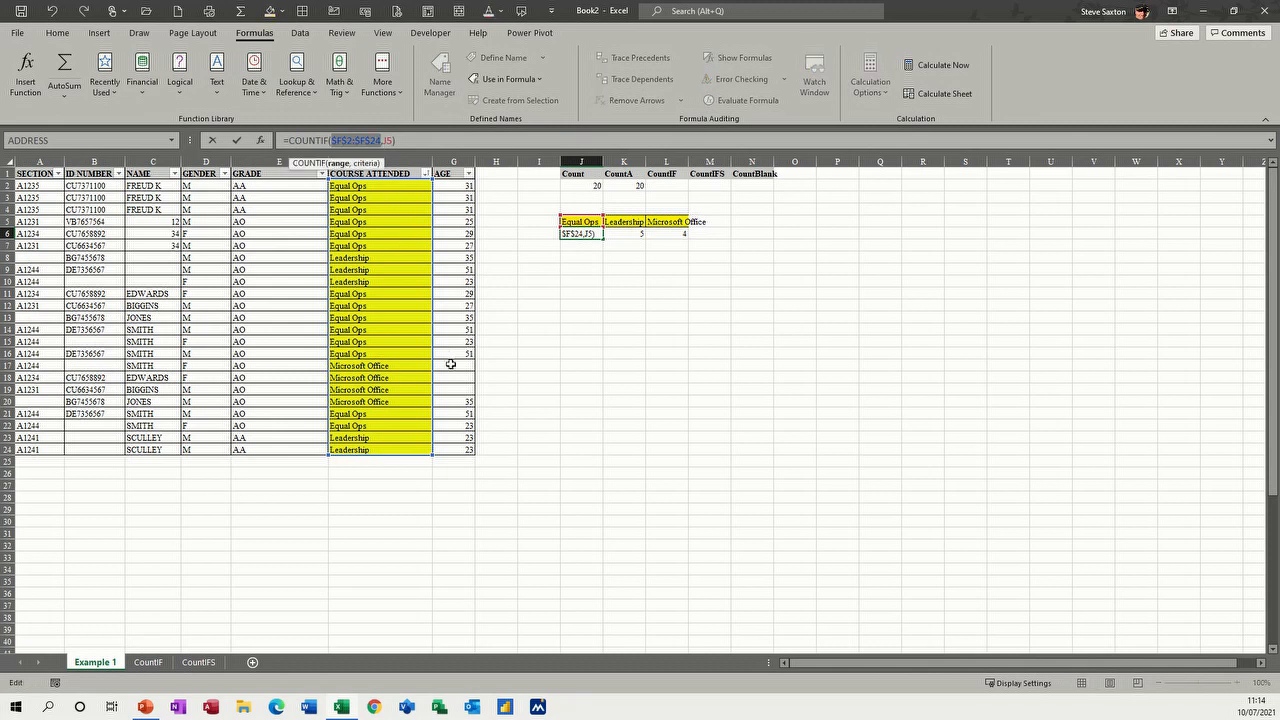
pyautogui.write('course')
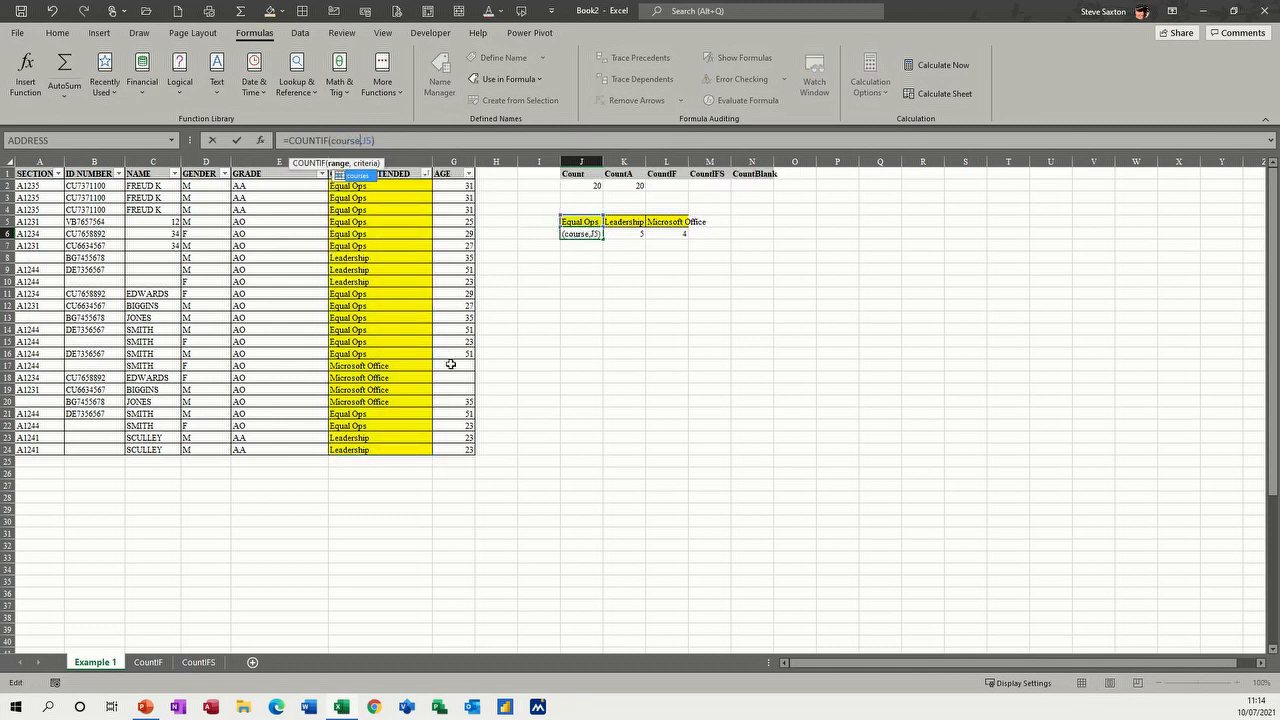
pyautogui.write('s')
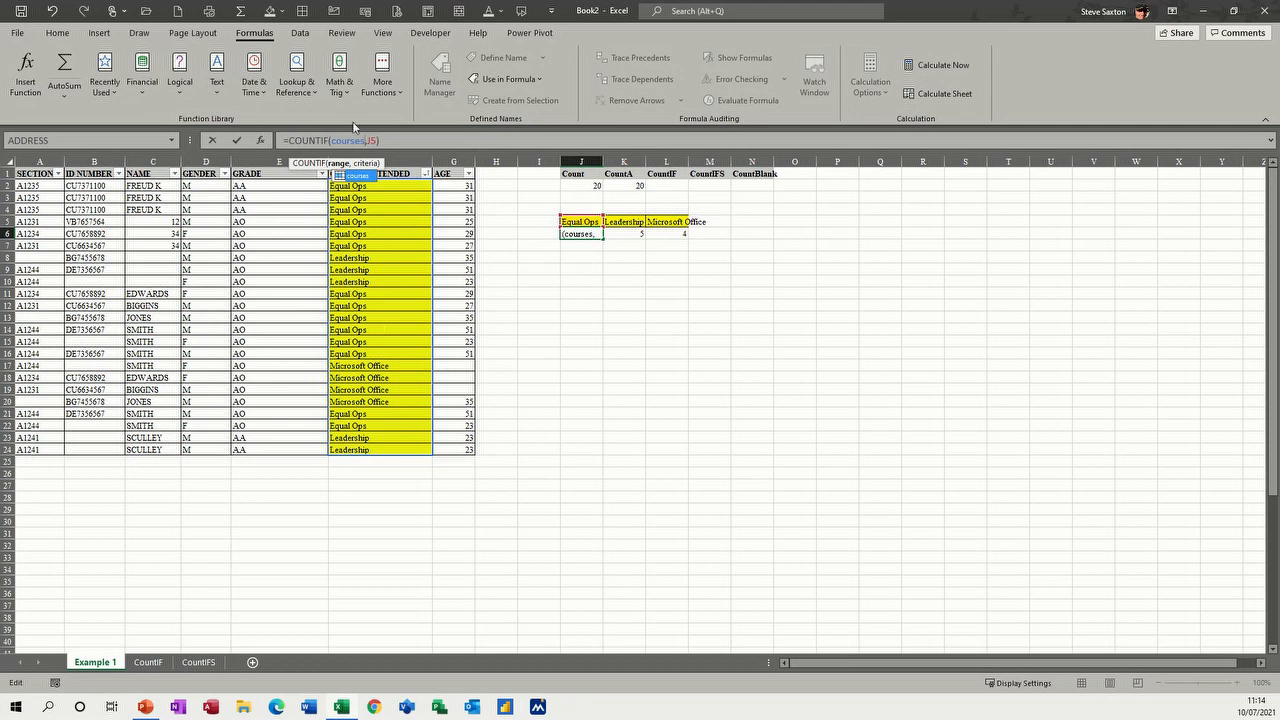
pyautogui.click(241, 139)
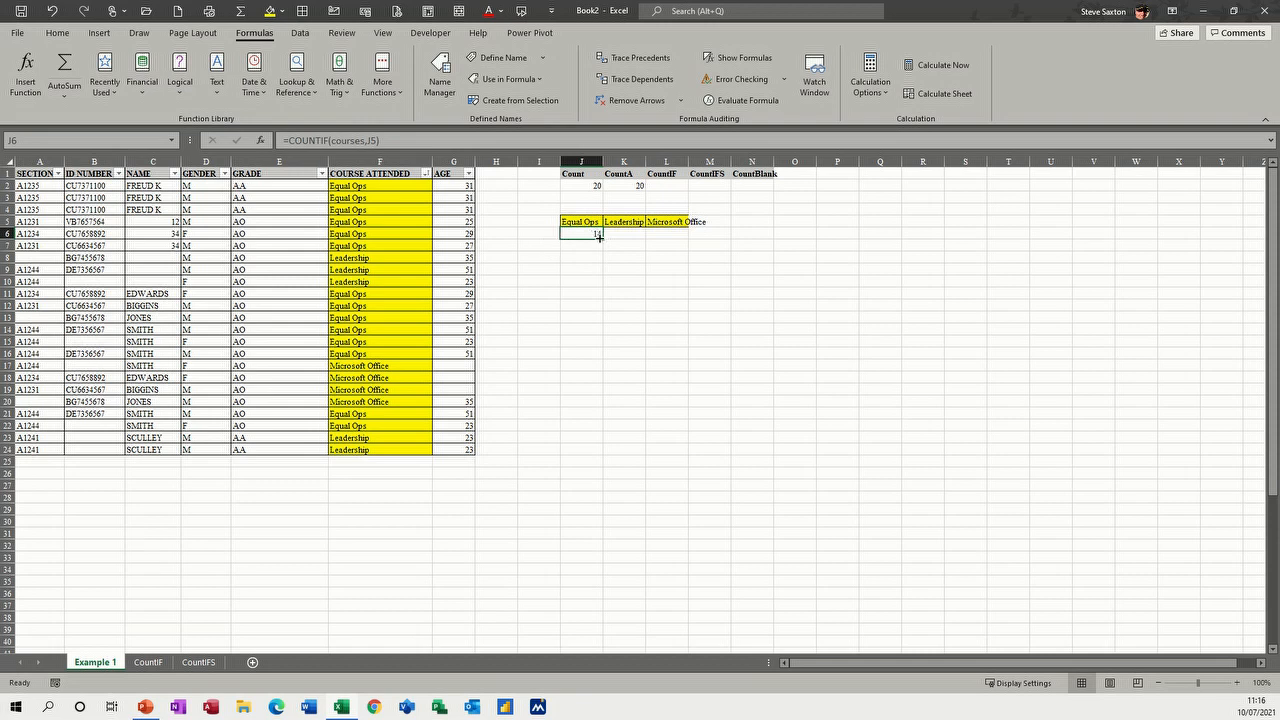
pyautogui.moveTo(601, 238); pyautogui.dragTo(676, 240)
# Step: Examine the COUNTIF formulas in J6, K6 and L6 to compare their range and criteria references
pyautogui.click(624, 233)
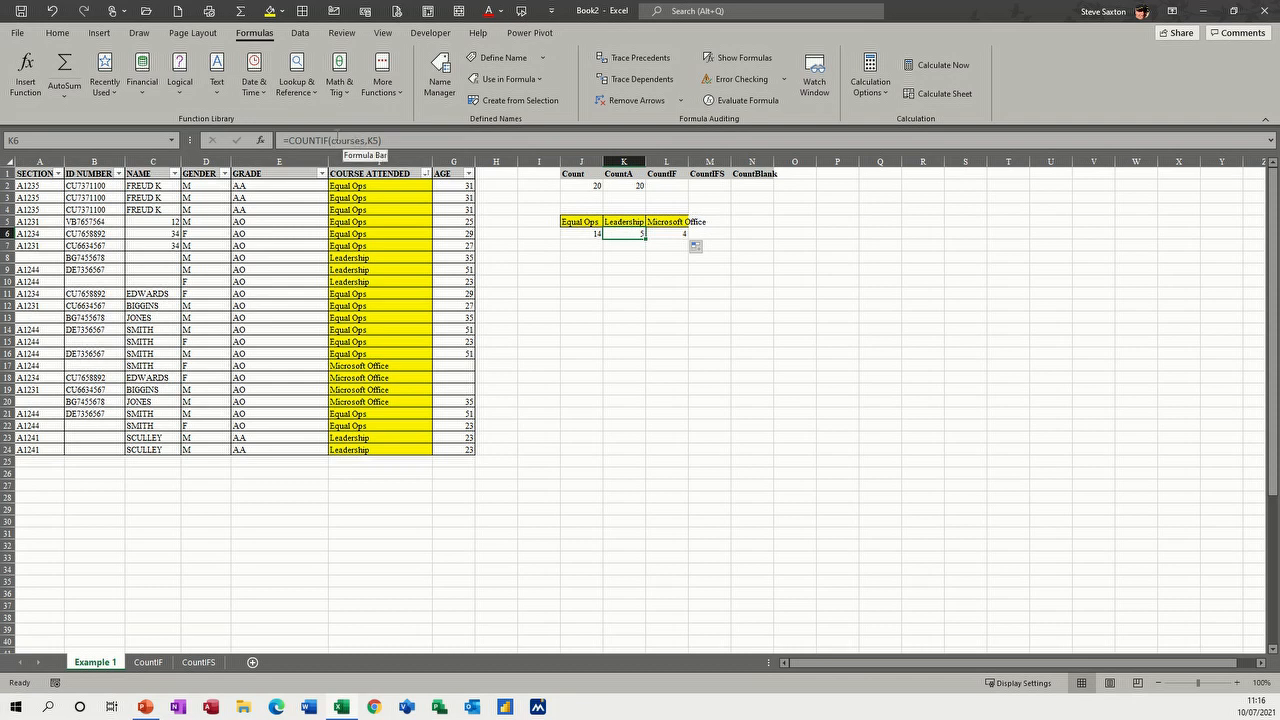
pyautogui.click(575, 233)
pyautogui.click(624, 233)
pyautogui.click(672, 233)
pyautogui.click(664, 184)
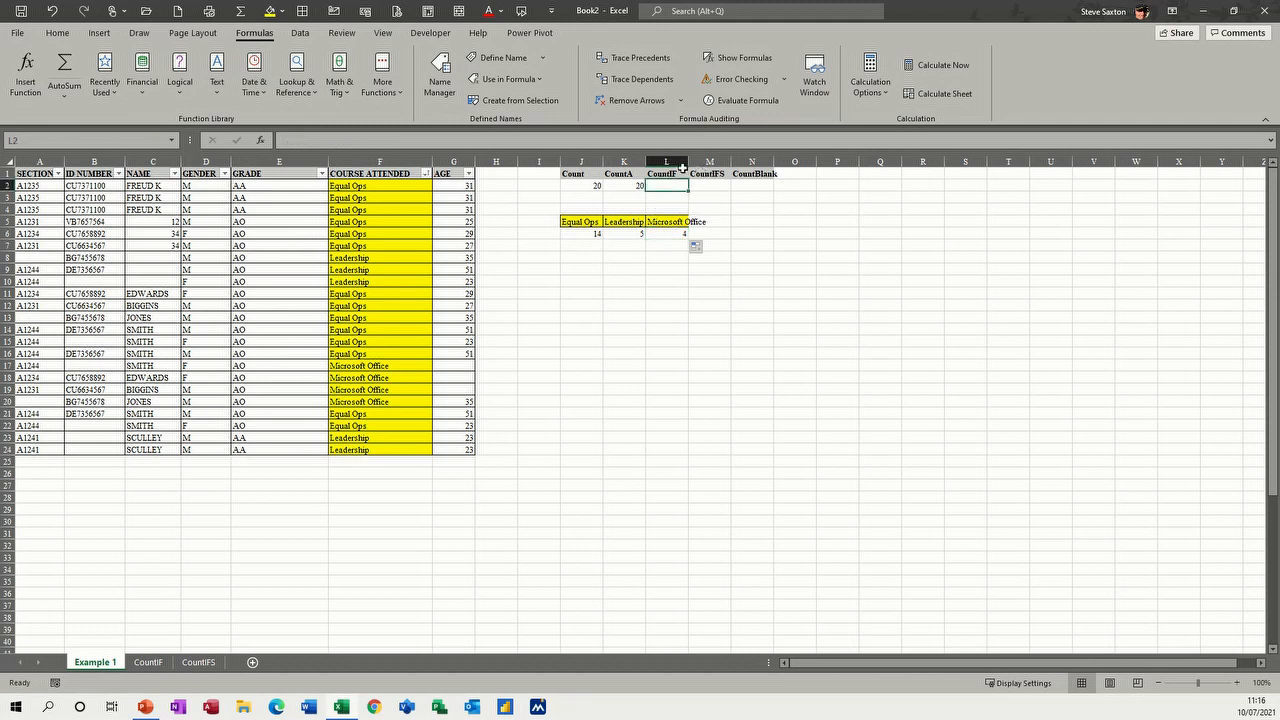
pyautogui.click(704, 185)
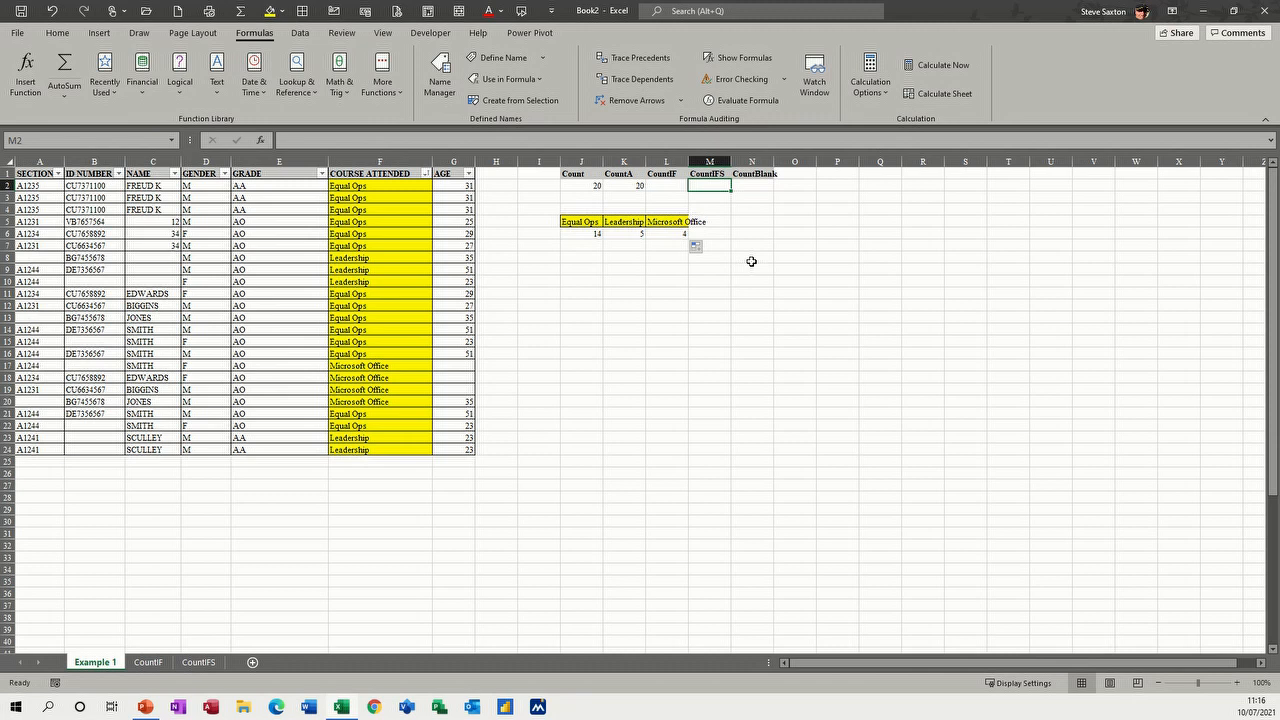
pyautogui.click(588, 234)
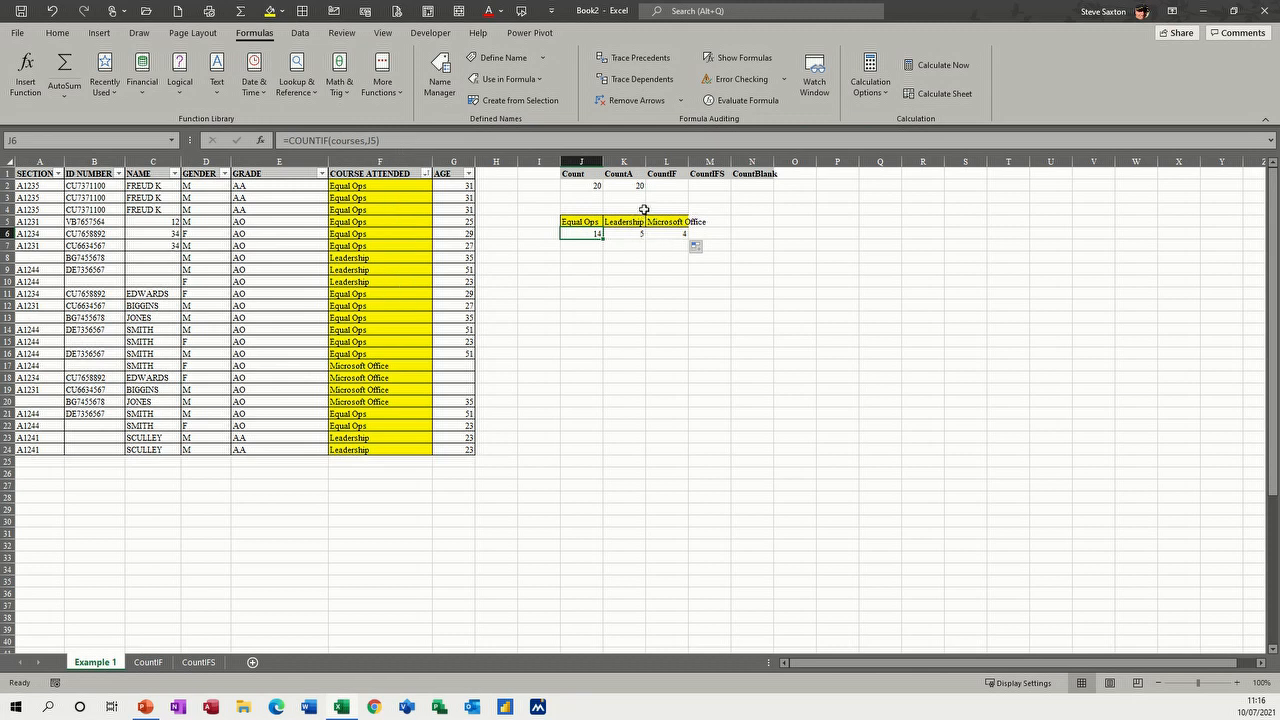
# Step: Start a COUNTIFS formula in M2 with the range courses and the criterion J5 as its first condition
pyautogui.click(709, 189)
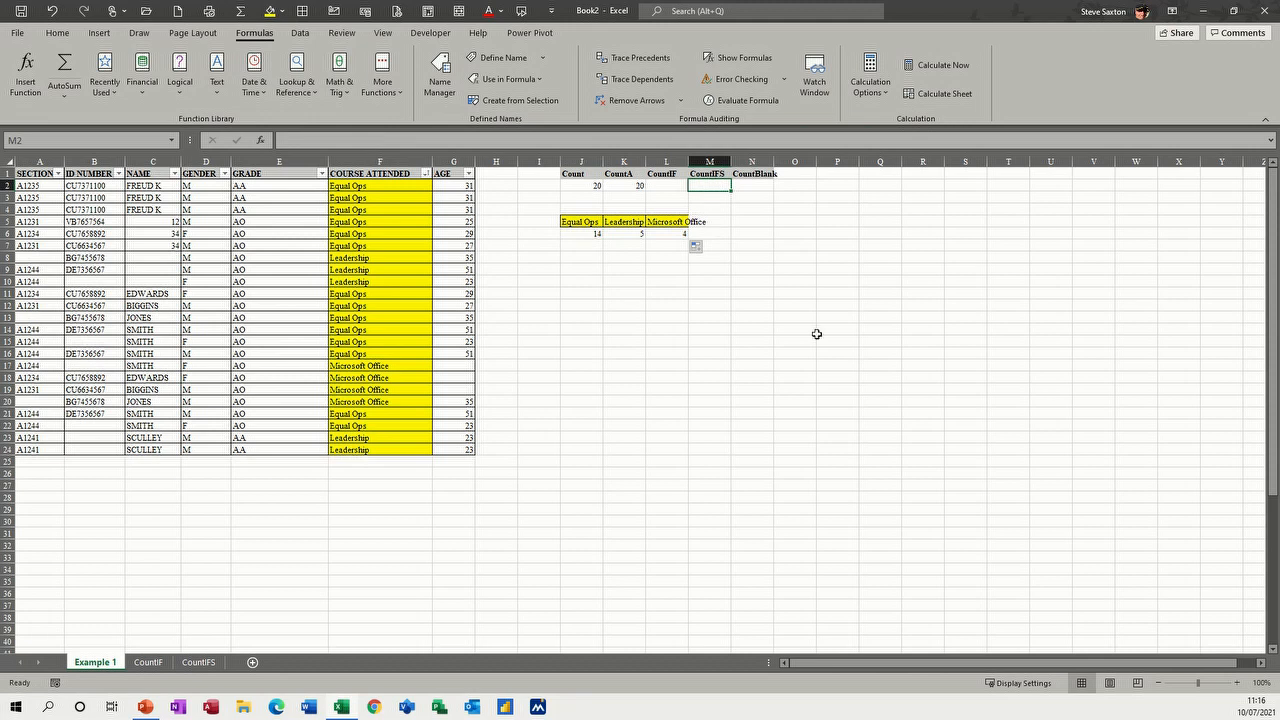
pyautogui.write('=count')
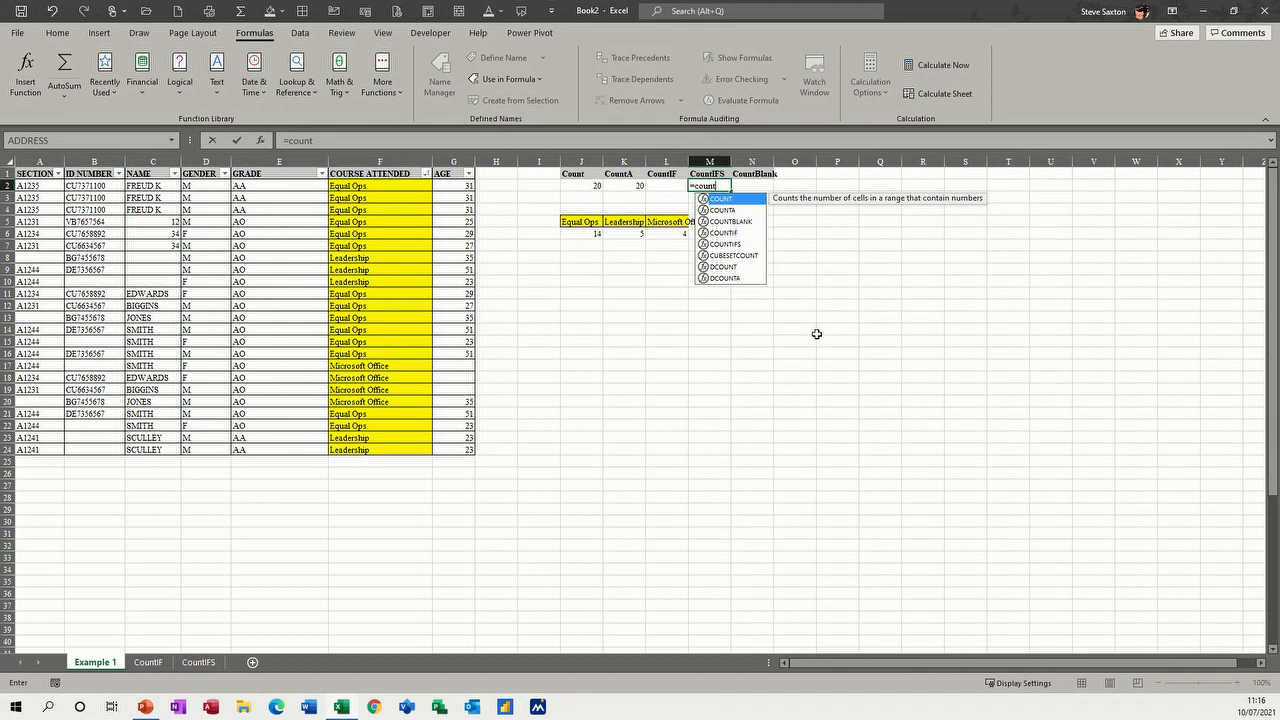
pyautogui.press('Down')
pyautogui.press('Down')
pyautogui.press('Down')
pyautogui.press('Down')
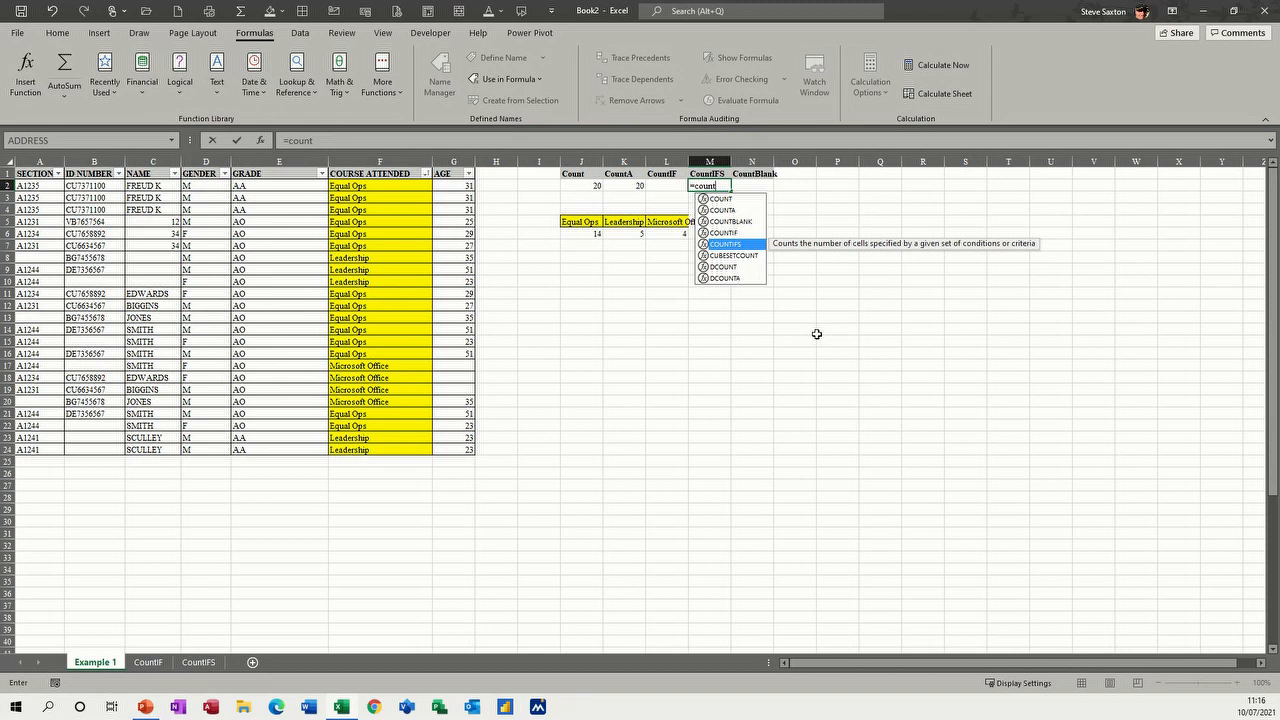
pyautogui.press('Tab')
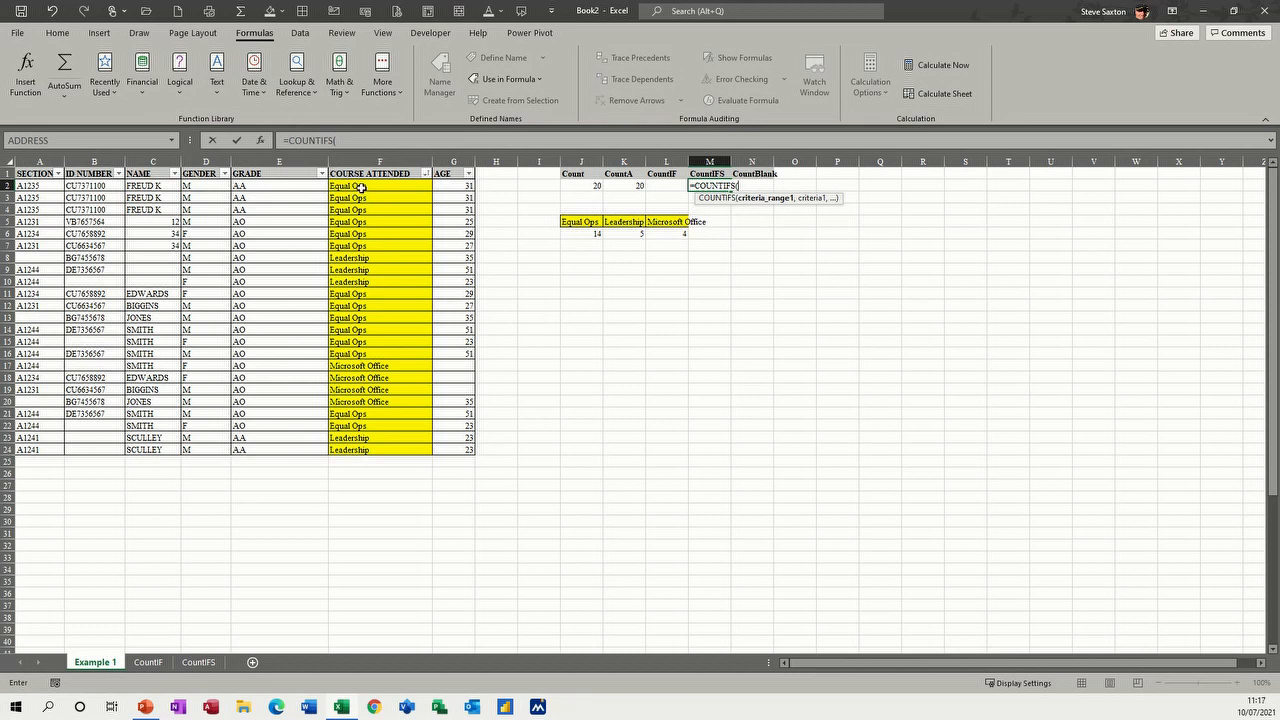
pyautogui.moveTo(360, 187); pyautogui.dragTo(375, 450)
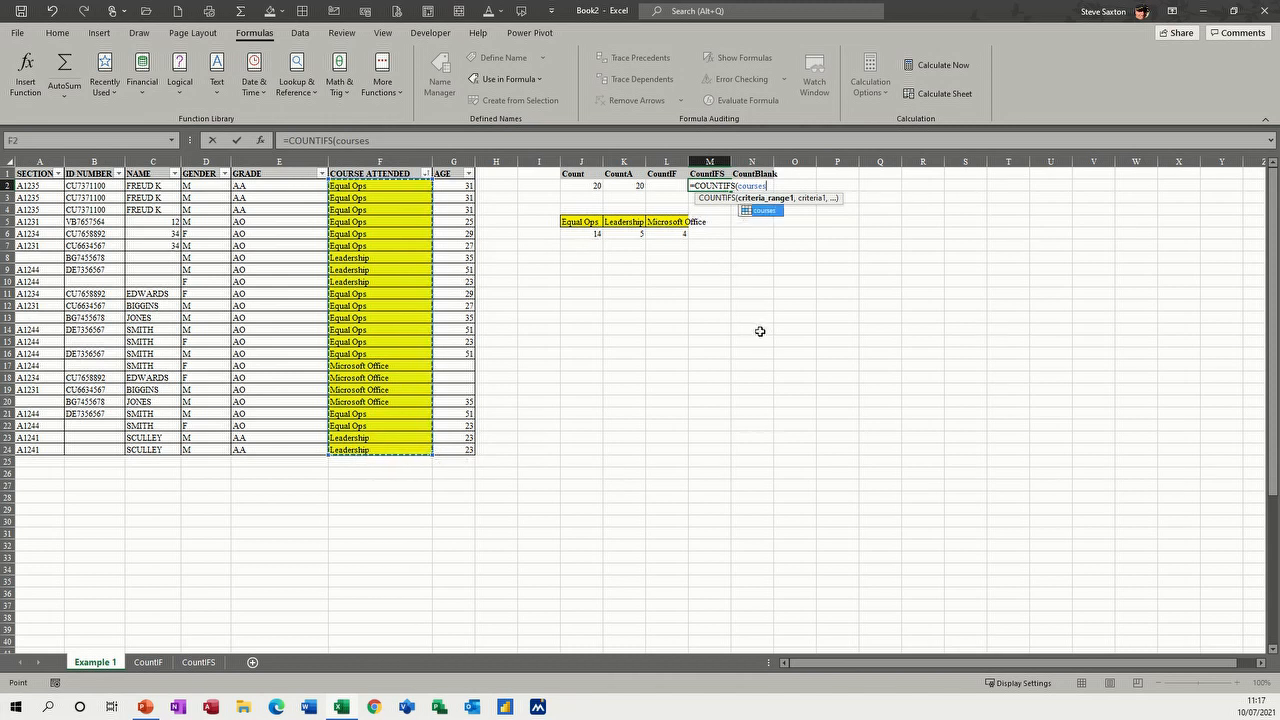
pyautogui.write(',')
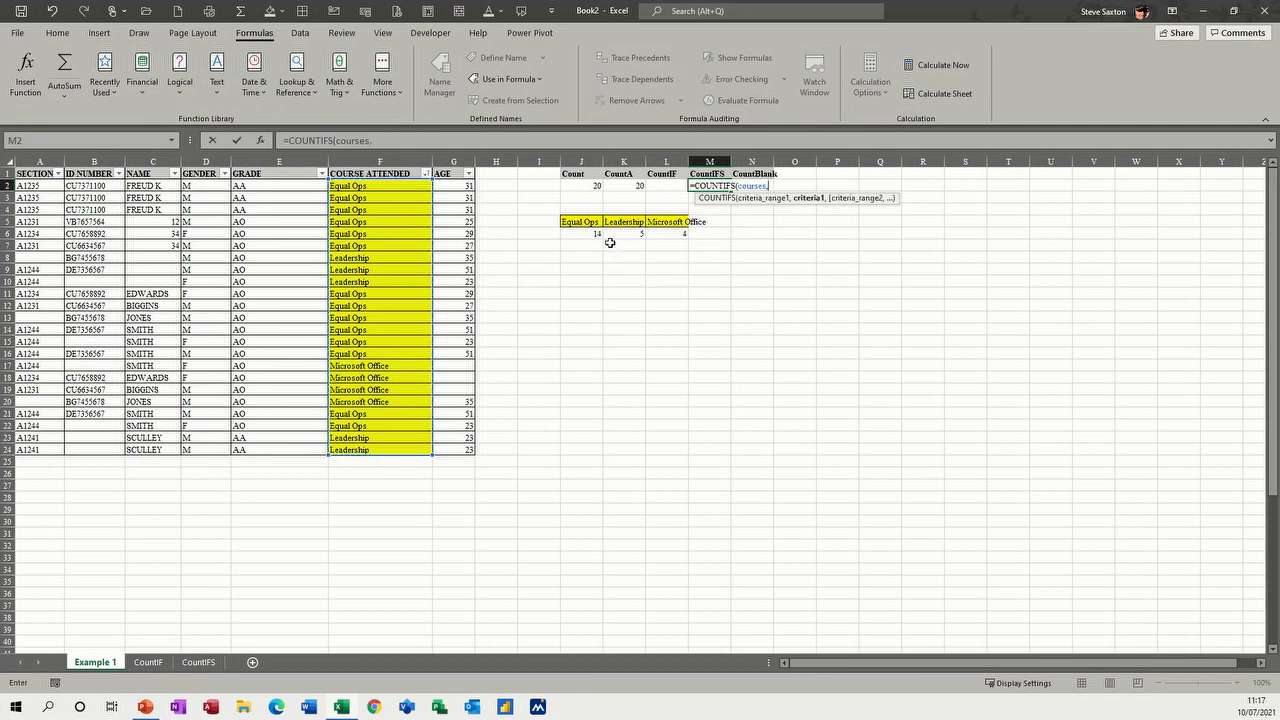
pyautogui.click(581, 222)
# Step: Complete the COUNTIFS formula in M2 with the ages in G2:G24 and the criterion ">31" as its second condition
pyautogui.write(',')
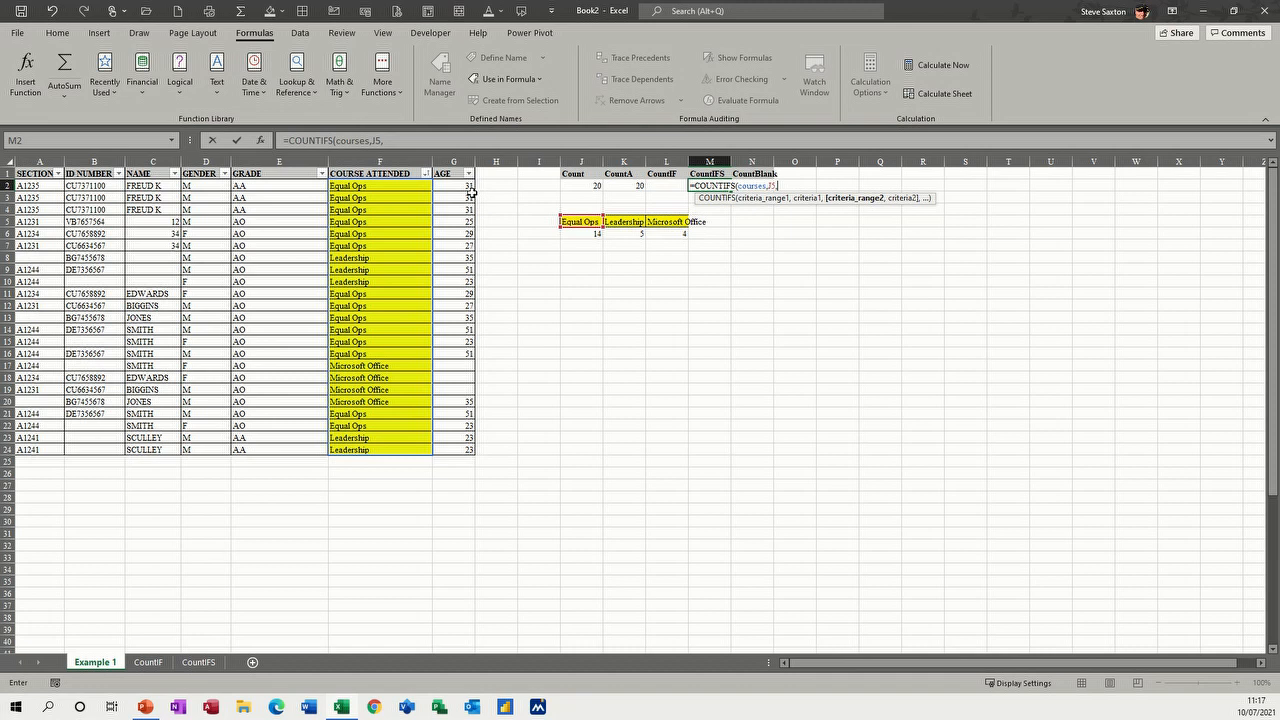
pyautogui.moveTo(462, 188); pyautogui.dragTo(460, 444)
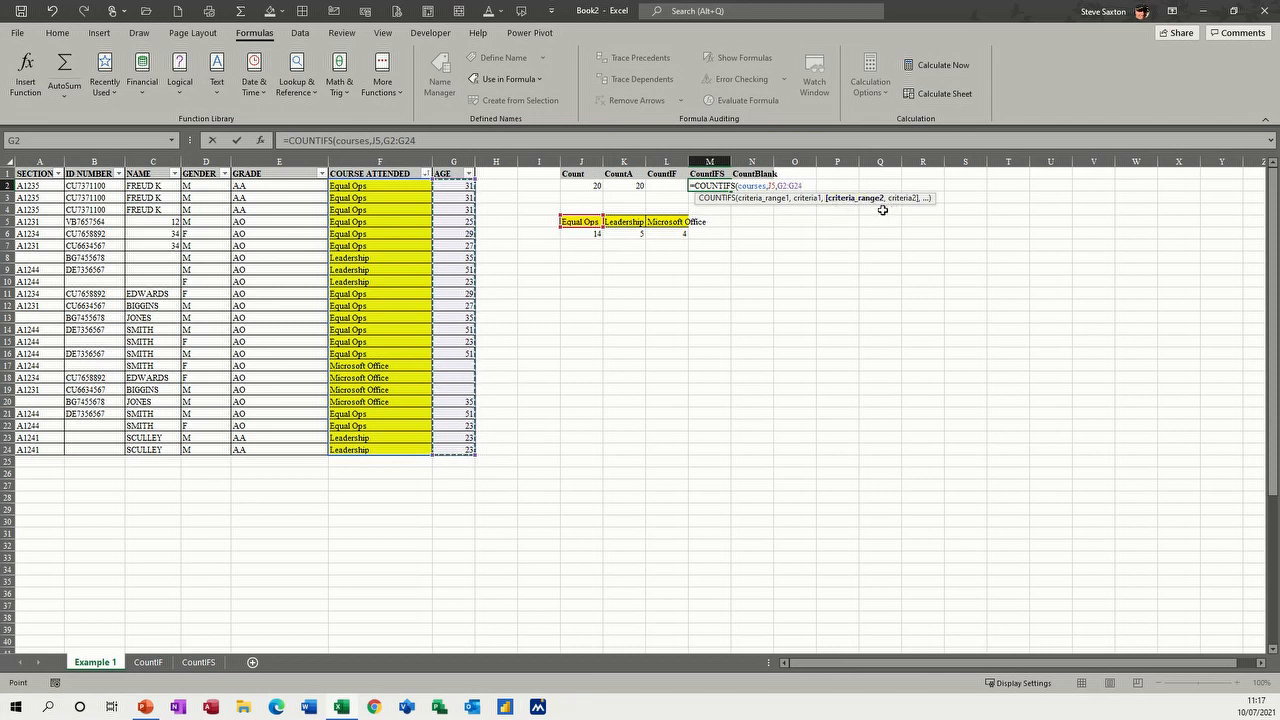
pyautogui.write(',">31')
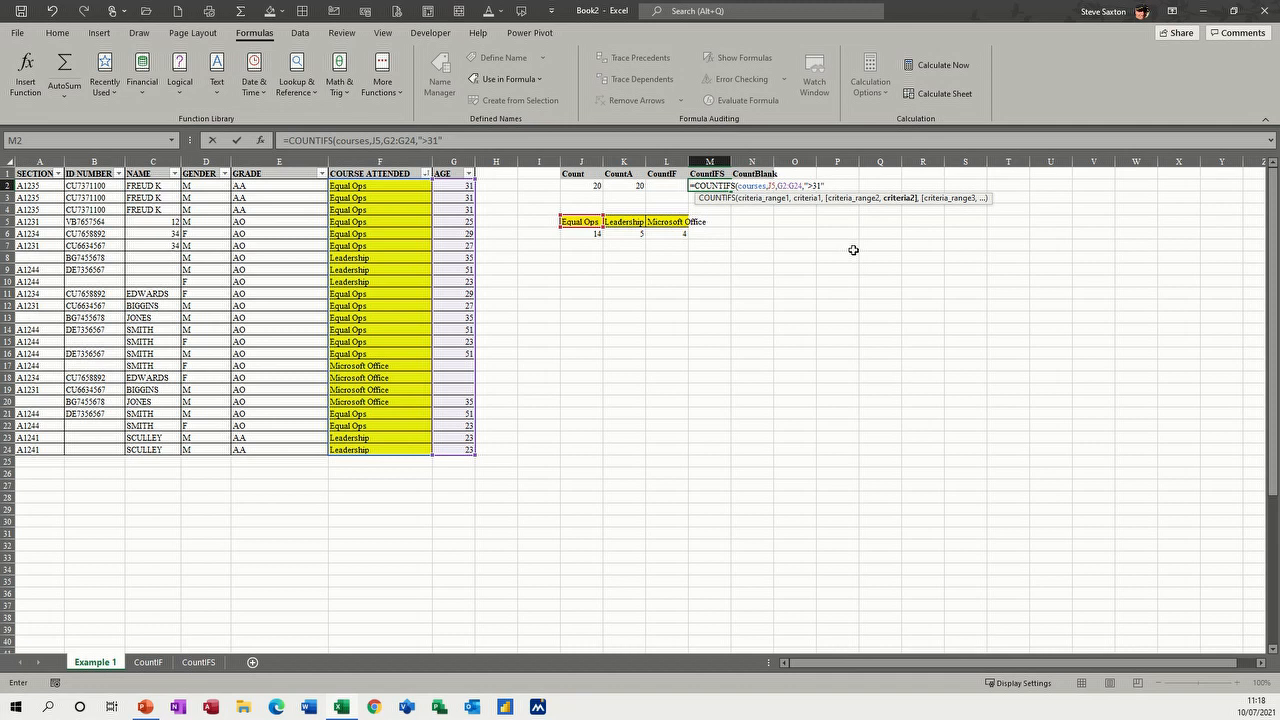
pyautogui.write(')')
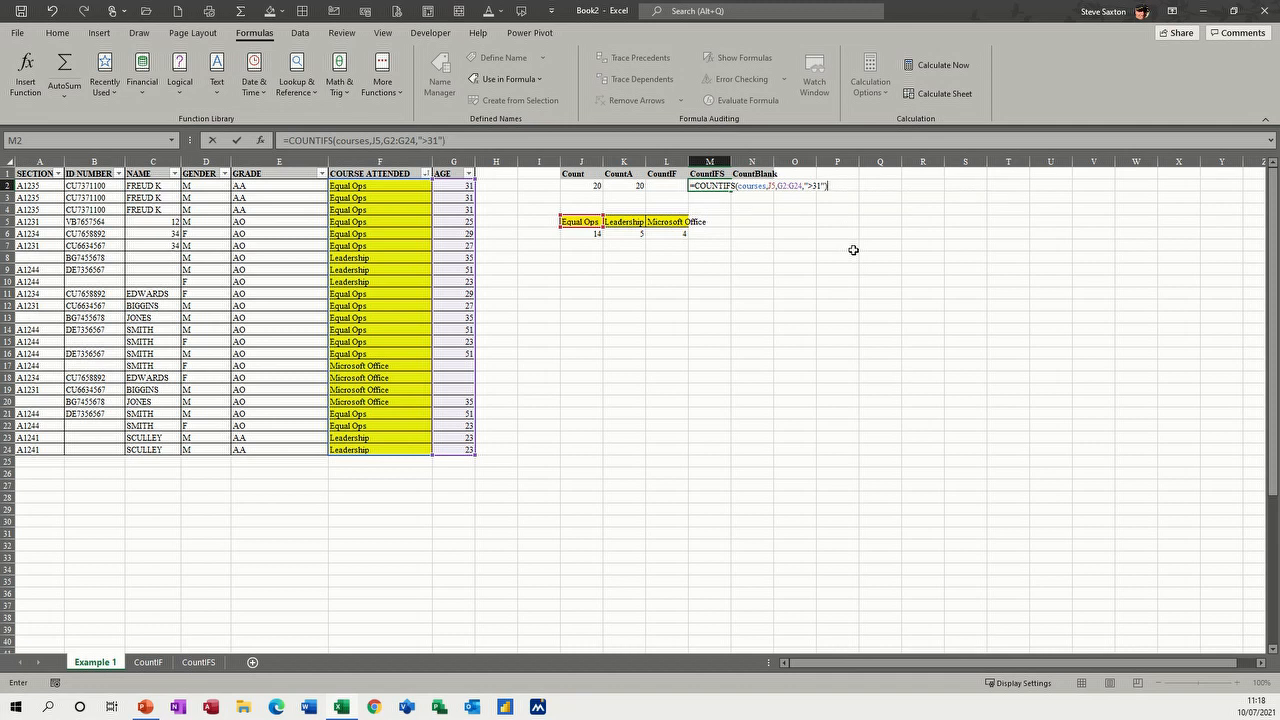
pyautogui.click(237, 145)
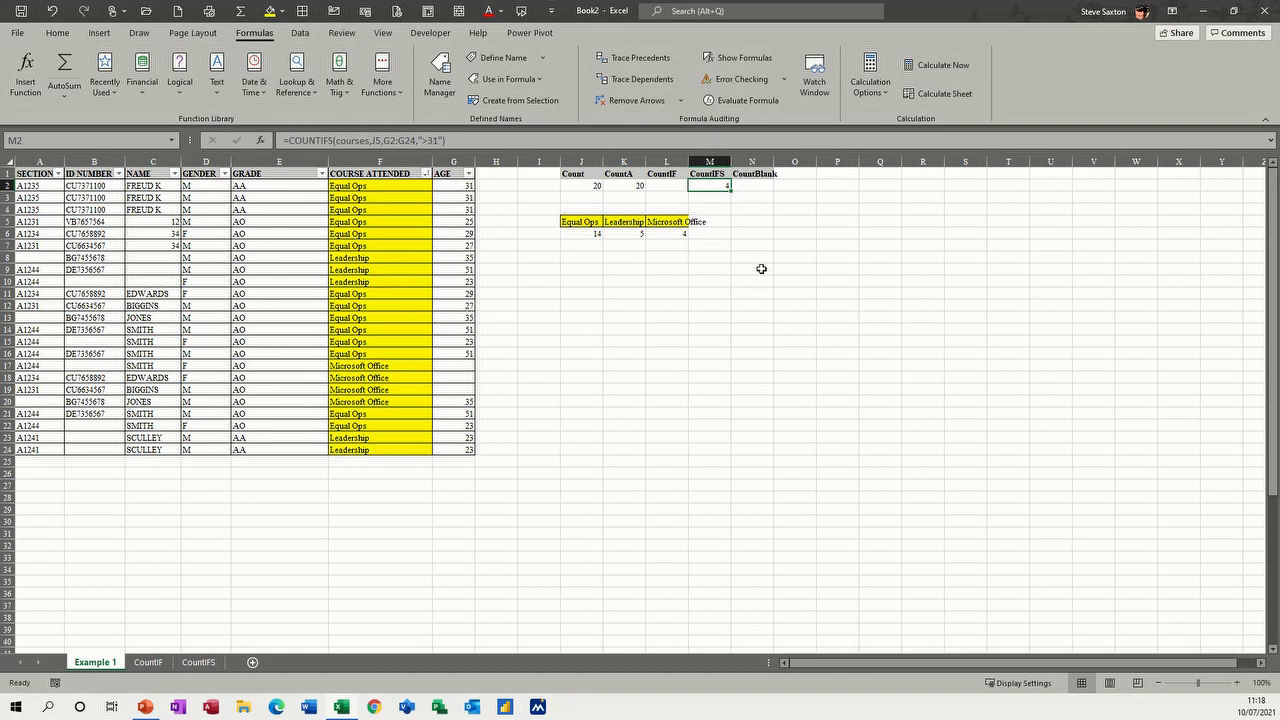
# Step: Enter a COUNTBLANK formula in N2 that counts the empty cells in the age range G2:G24
pyautogui.click(752, 185)
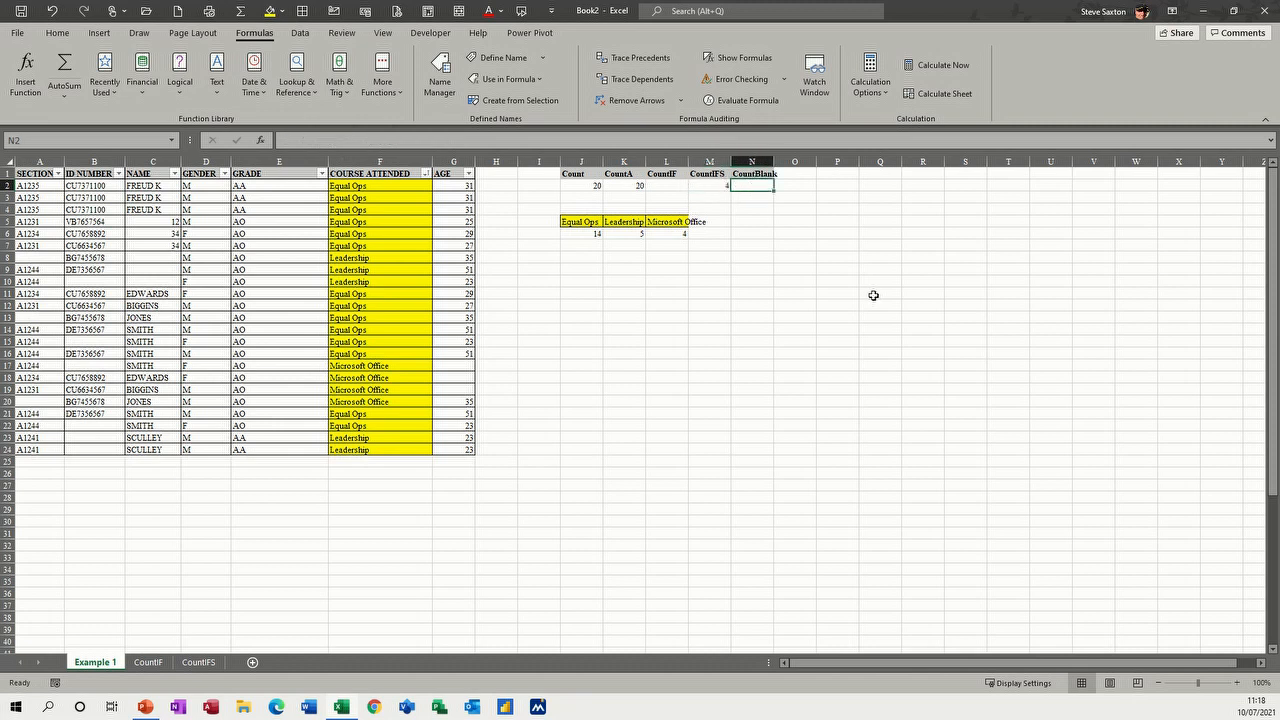
pyautogui.write('=')
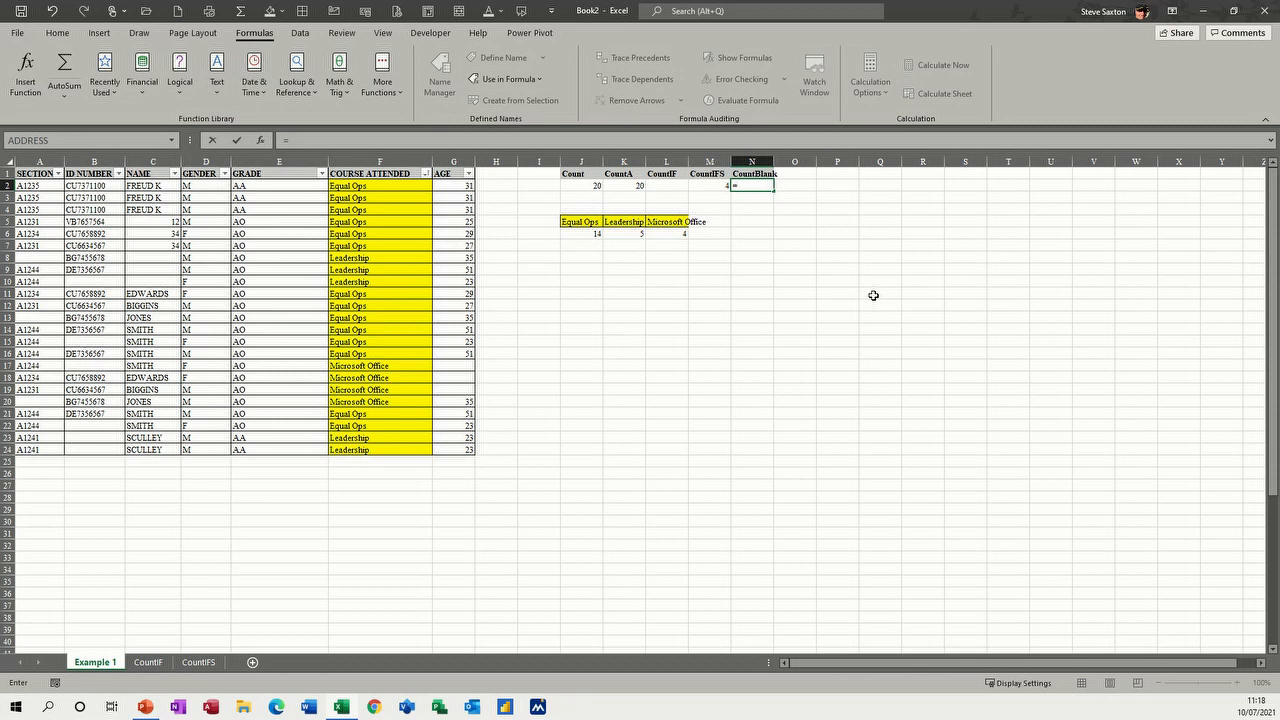
pyautogui.write('count')
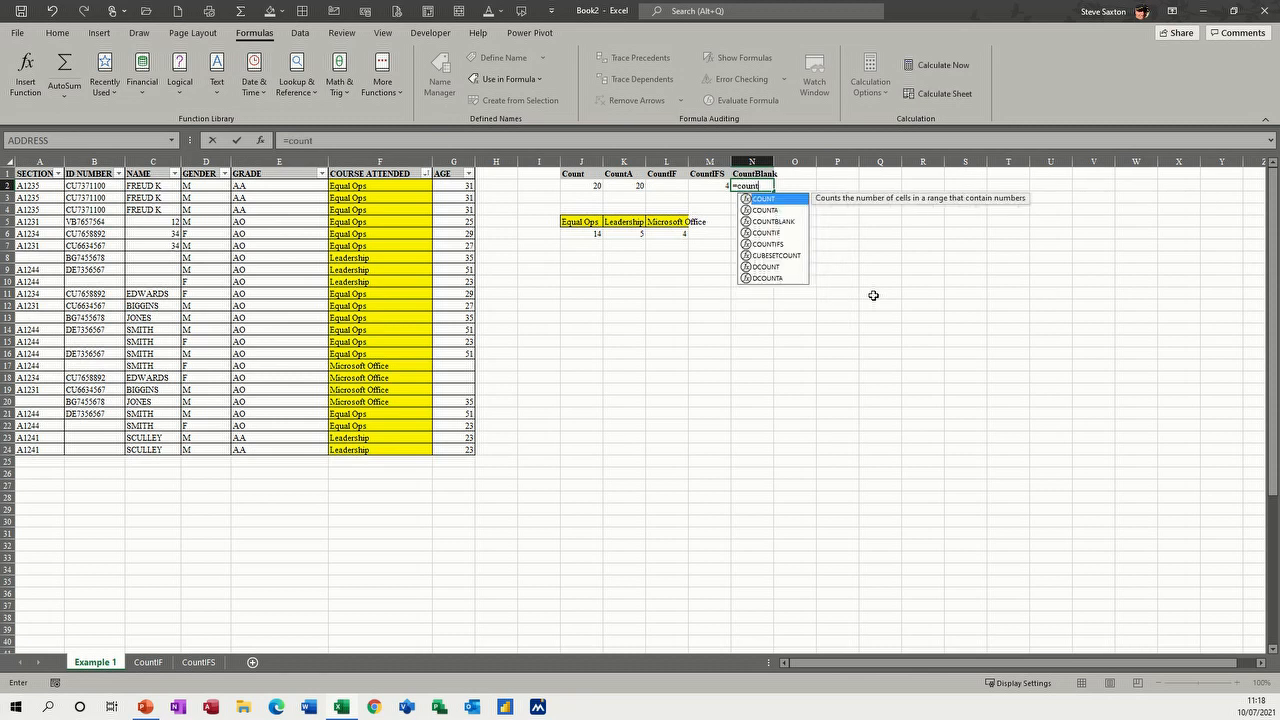
pyautogui.press('Down')
pyautogui.press('Down')
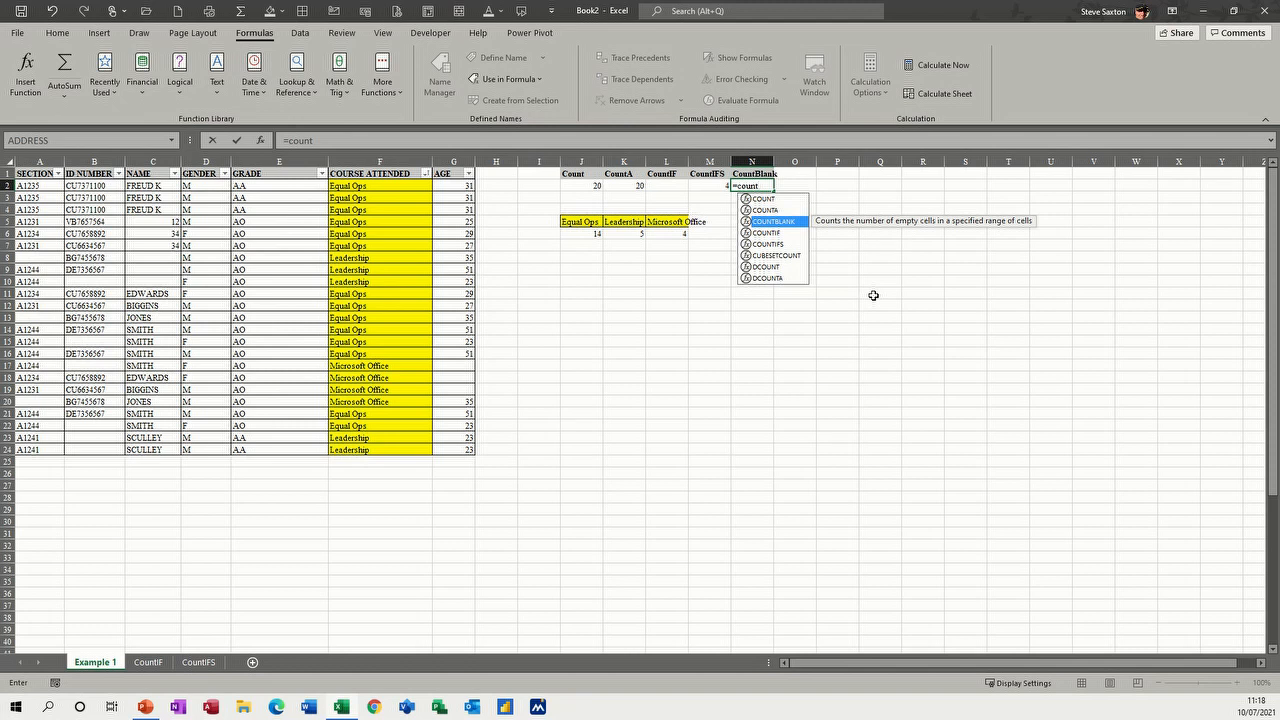
pyautogui.press('Tab')
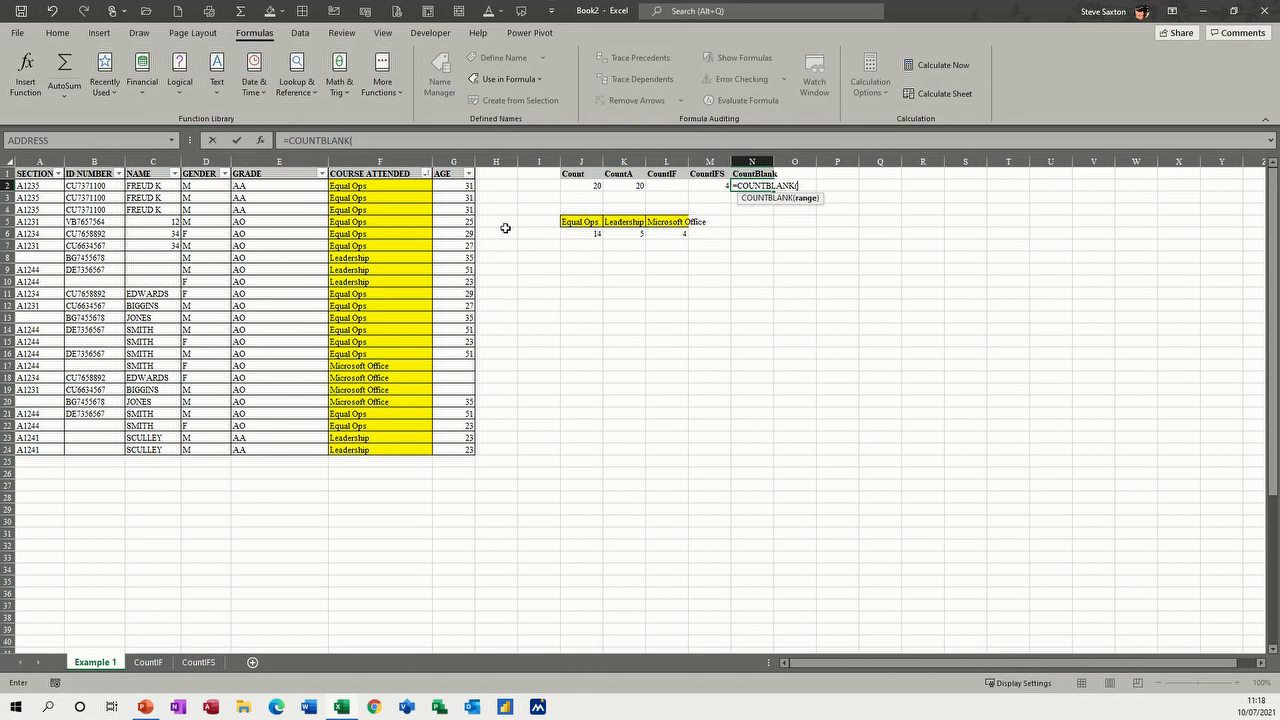
pyautogui.moveTo(455, 188); pyautogui.dragTo(462, 450)
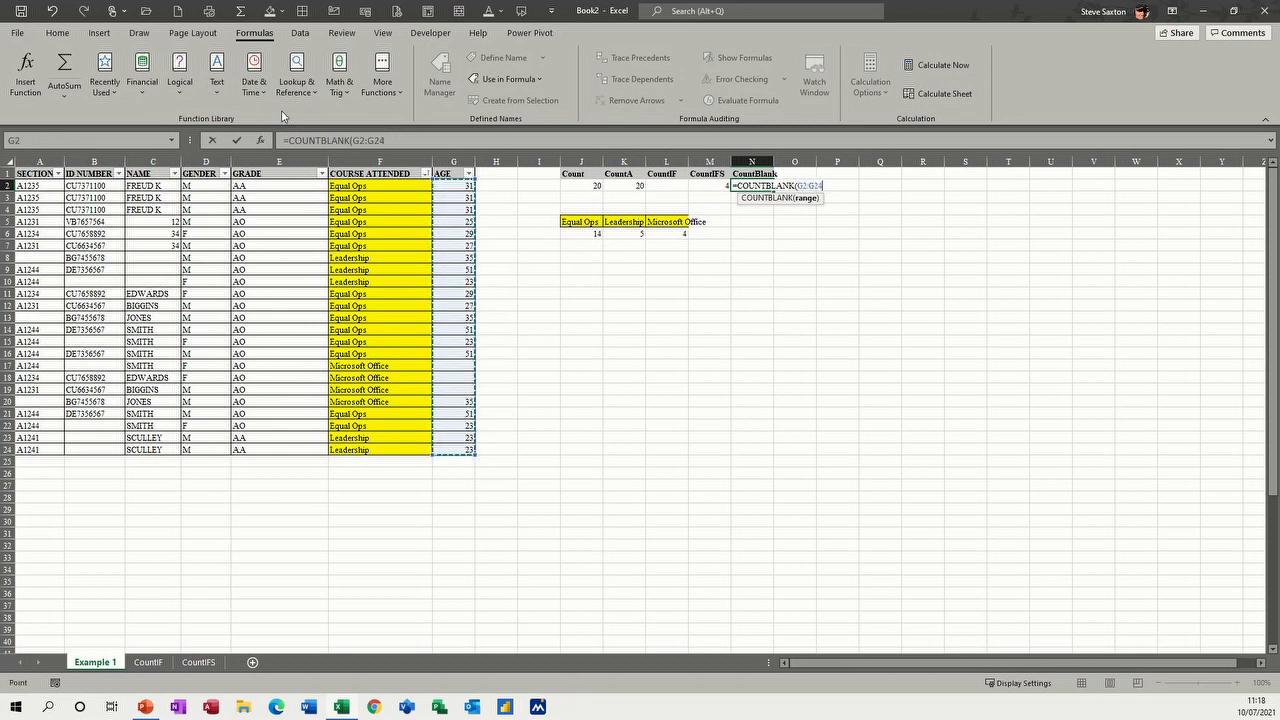
pyautogui.click(237, 145)
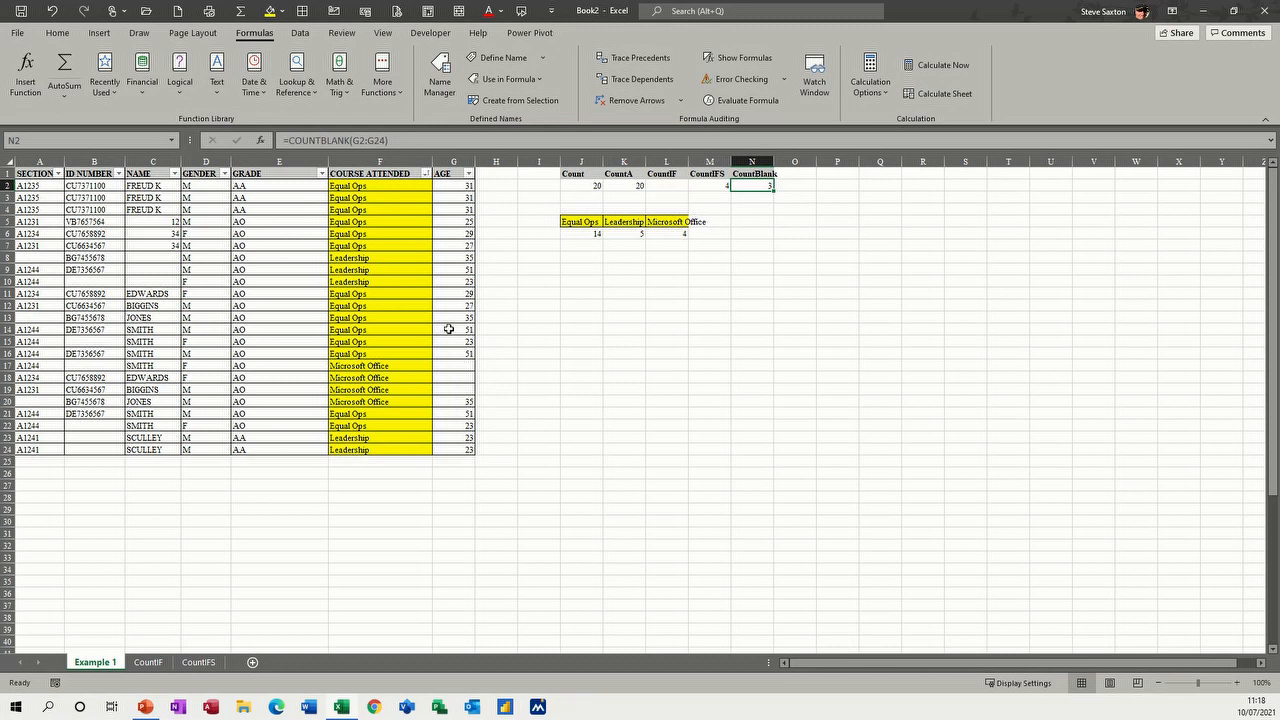
# Step: Highlight the blank age cells G17:G19 with a yellow fill
pyautogui.moveTo(449, 366); pyautogui.dragTo(449, 388)
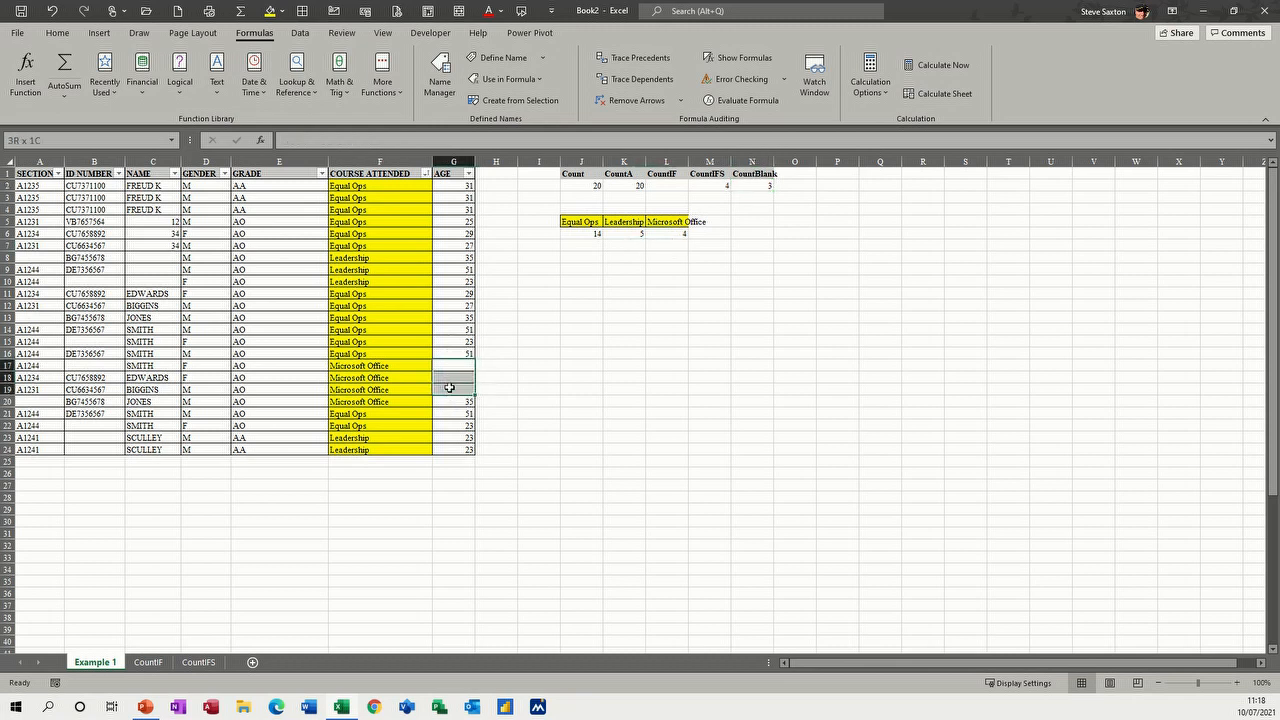
pyautogui.click(270, 11)
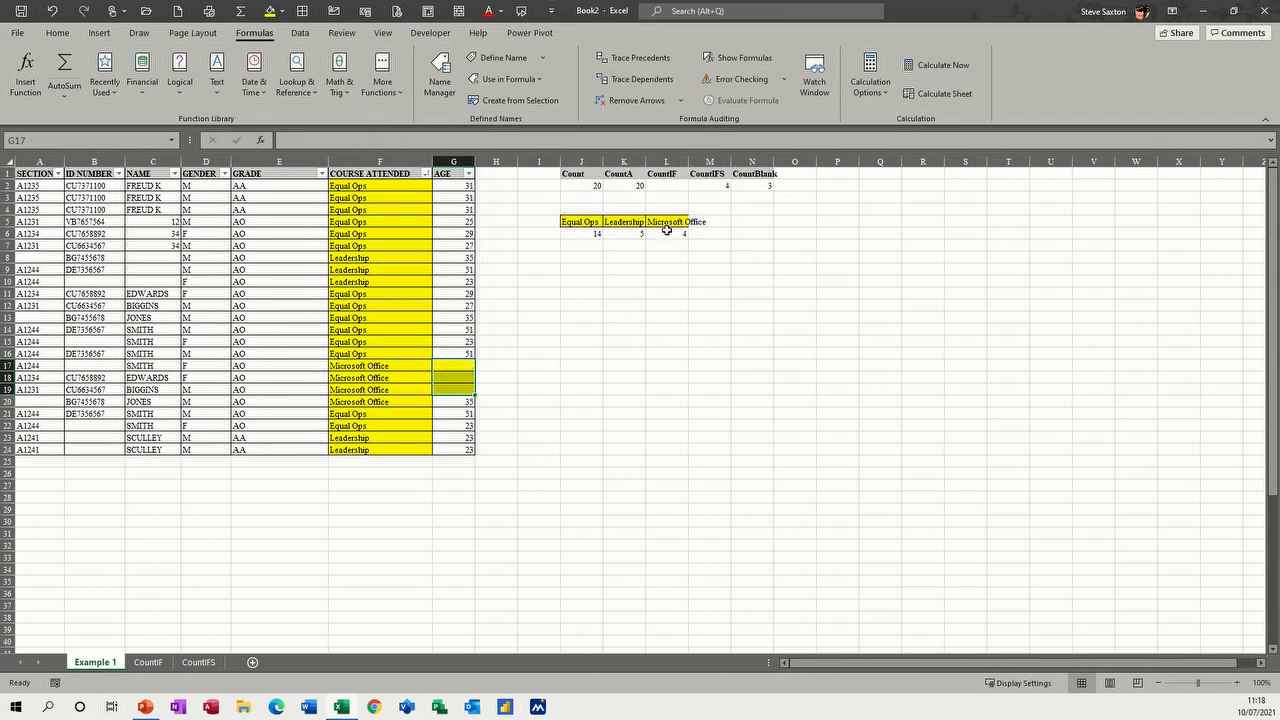
# Step: Review the counting function cells from J2 to N2 one by one, and select the summary block J1:N2
pyautogui.click(589, 187)
pyautogui.click(632, 186)
pyautogui.click(660, 187)
pyautogui.click(703, 186)
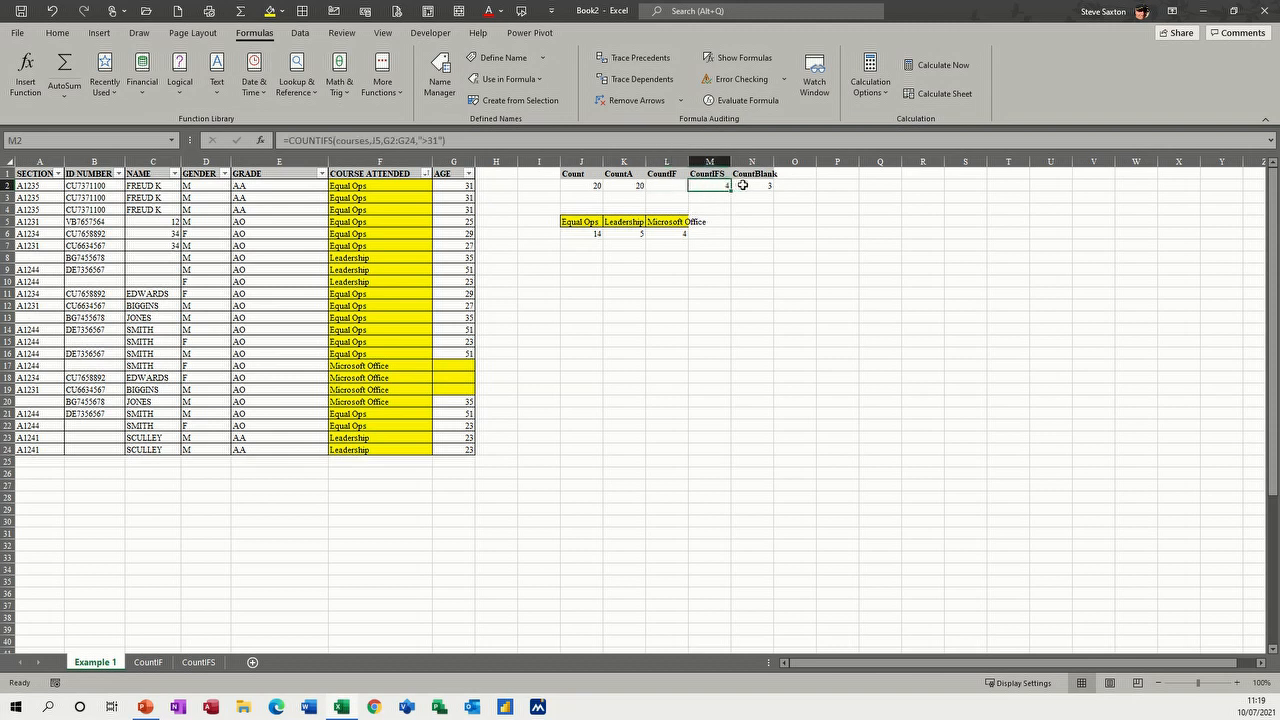
pyautogui.click(743, 185)
pyautogui.moveTo(565, 173); pyautogui.dragTo(745, 186)
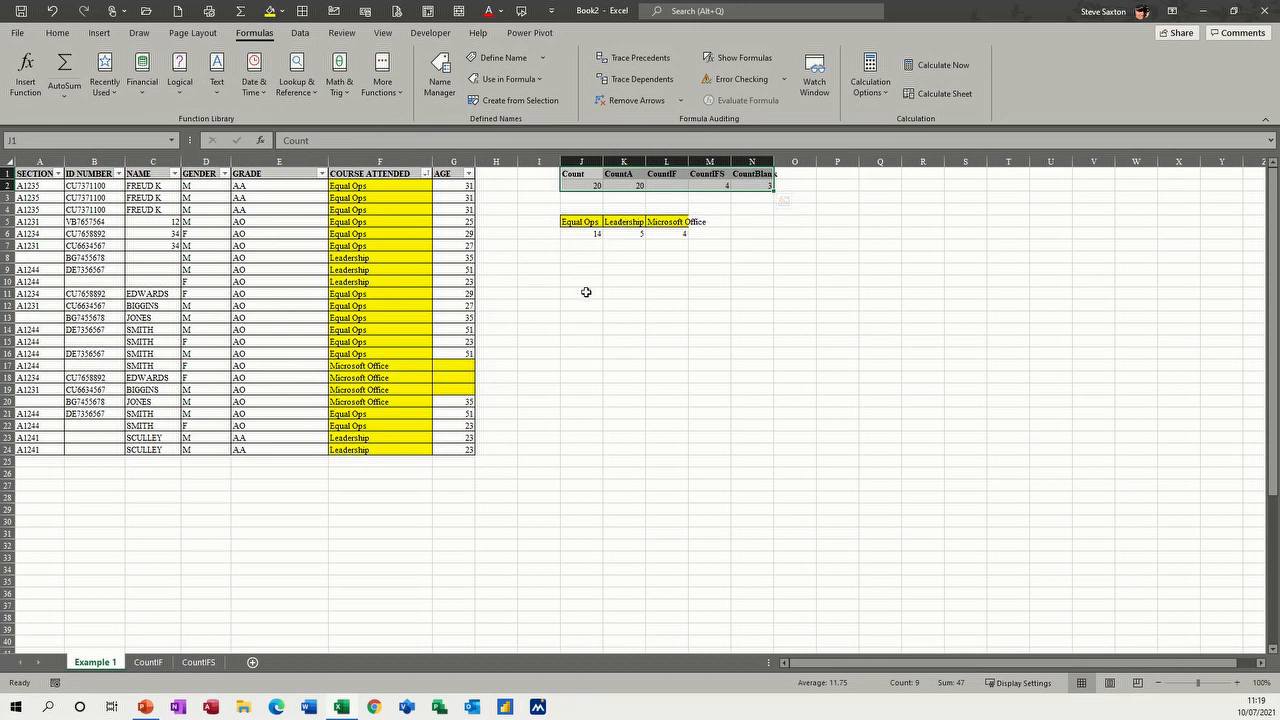